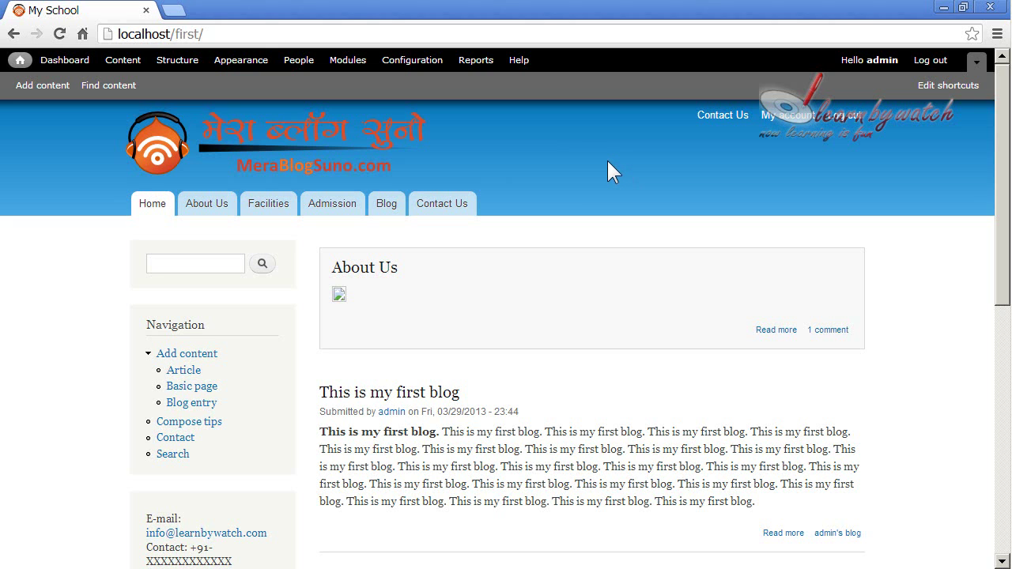
# Step: Minimize the administrator's Chrome window to reach the desktop
pyautogui.click(943, 7)
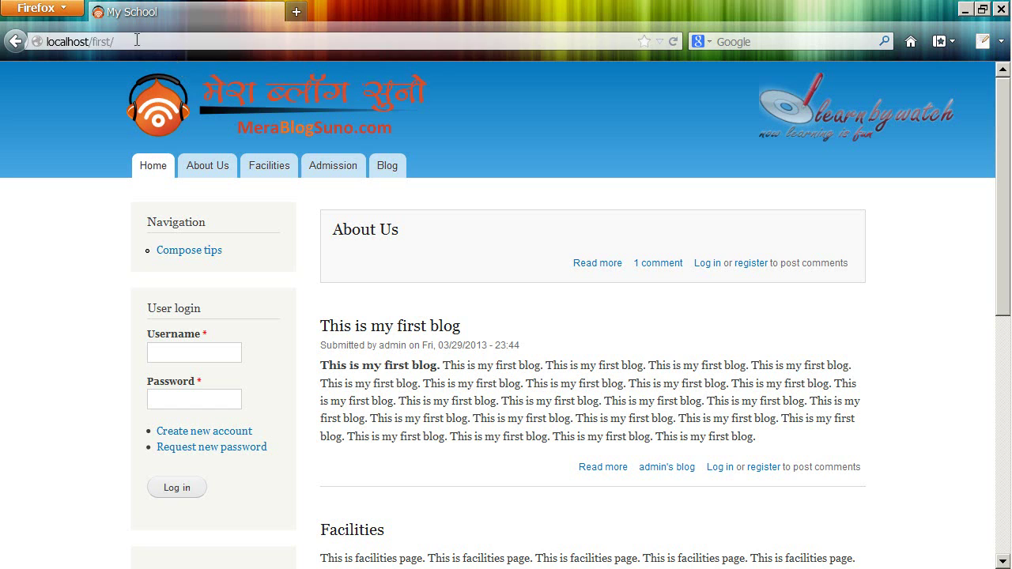
# Step: Reload the localhost/first/ home page in Firefox as an anonymous visitor
pyautogui.click(123, 41)
pyautogui.press('Return')
pyautogui.click(129, 40)
pyautogui.click(220, 37)
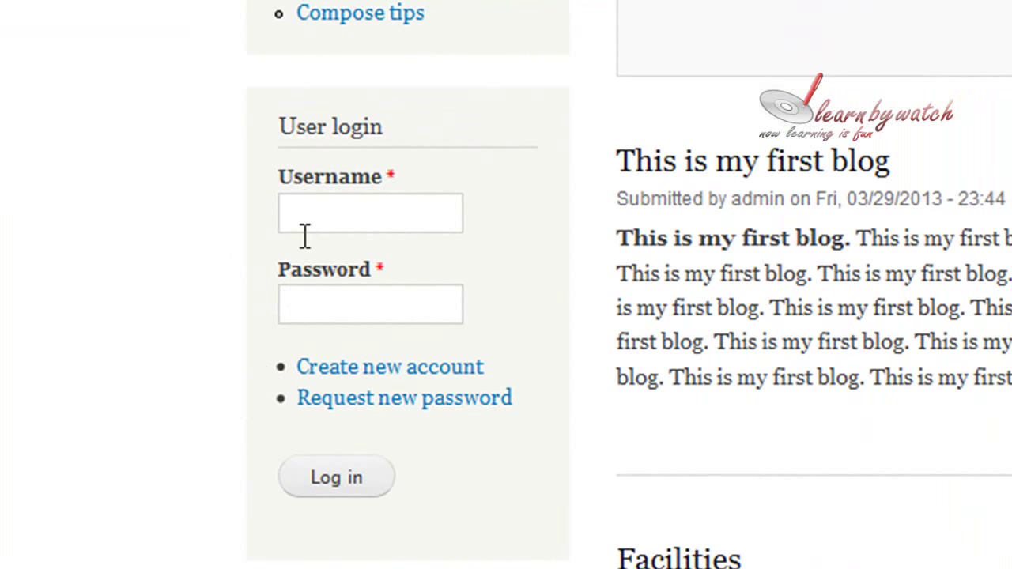
# Step: Open the Create new account registration form from the User login block
pyautogui.click(319, 214)
pyautogui.click(340, 303)
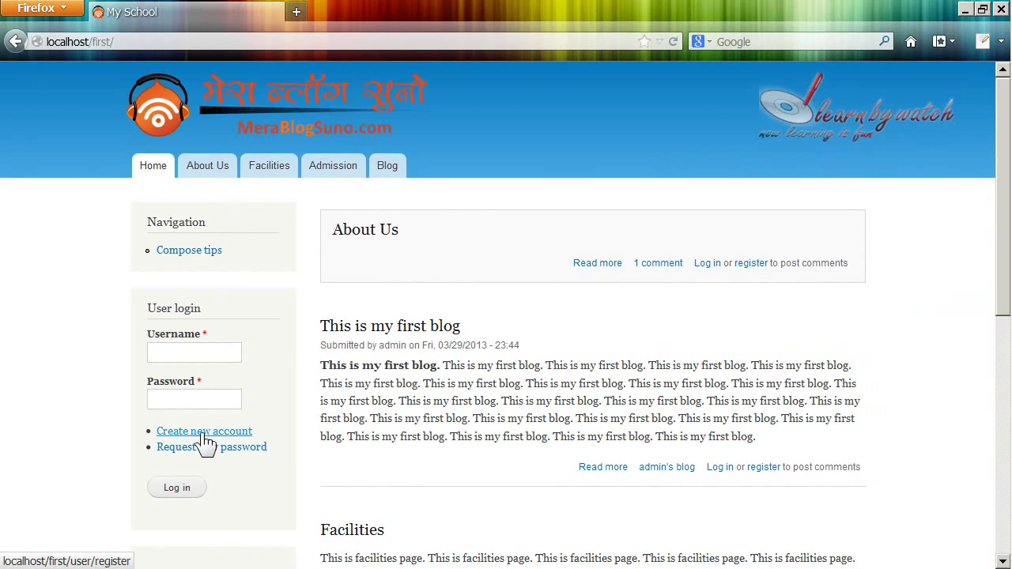
pyautogui.click(196, 434)
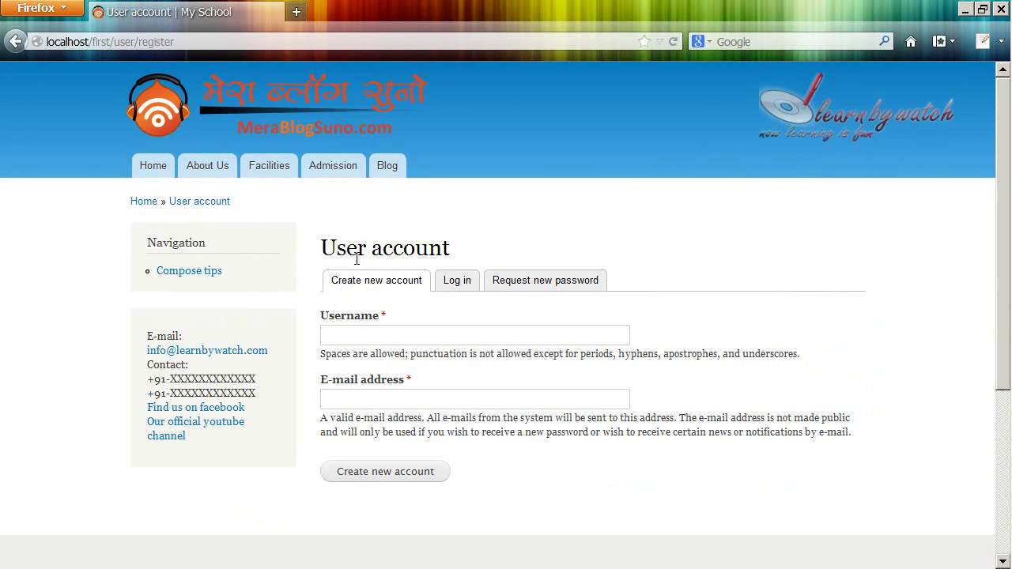
pyautogui.click(358, 335)
# Step: Enter the new user's e-mail address and submit the registration form
pyautogui.write('yogendr')
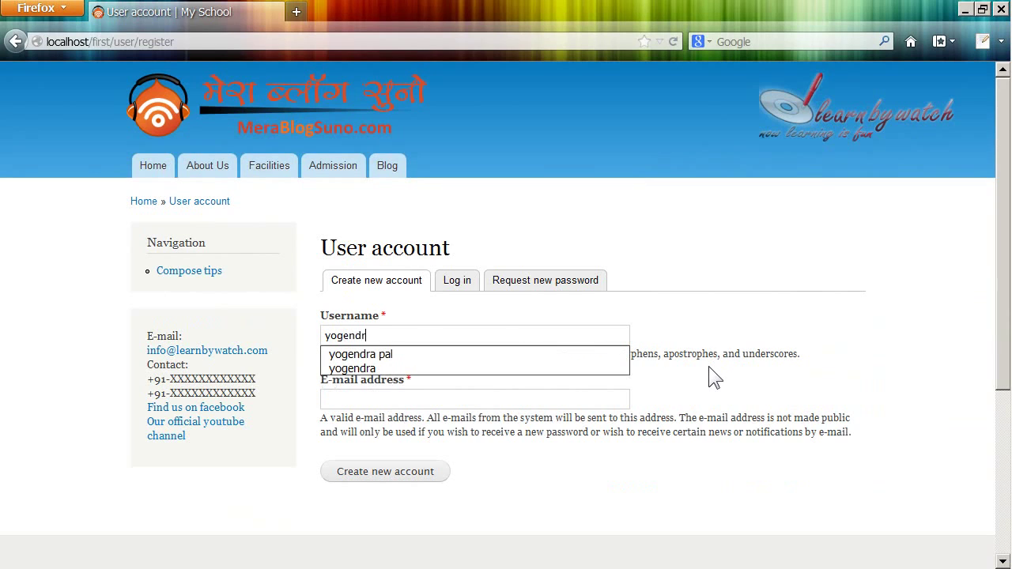
pyautogui.write('a')
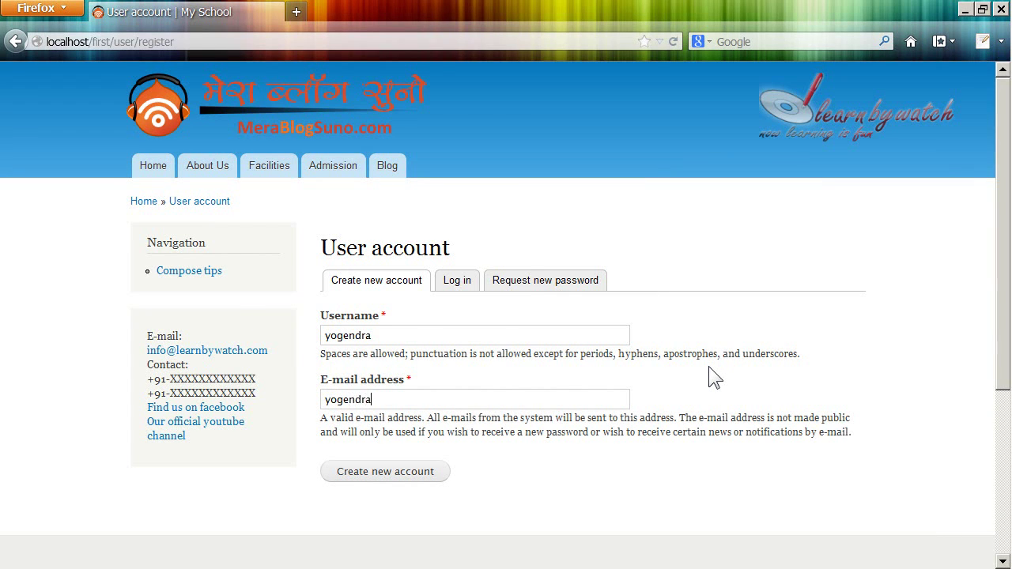
pyautogui.click(370, 474)
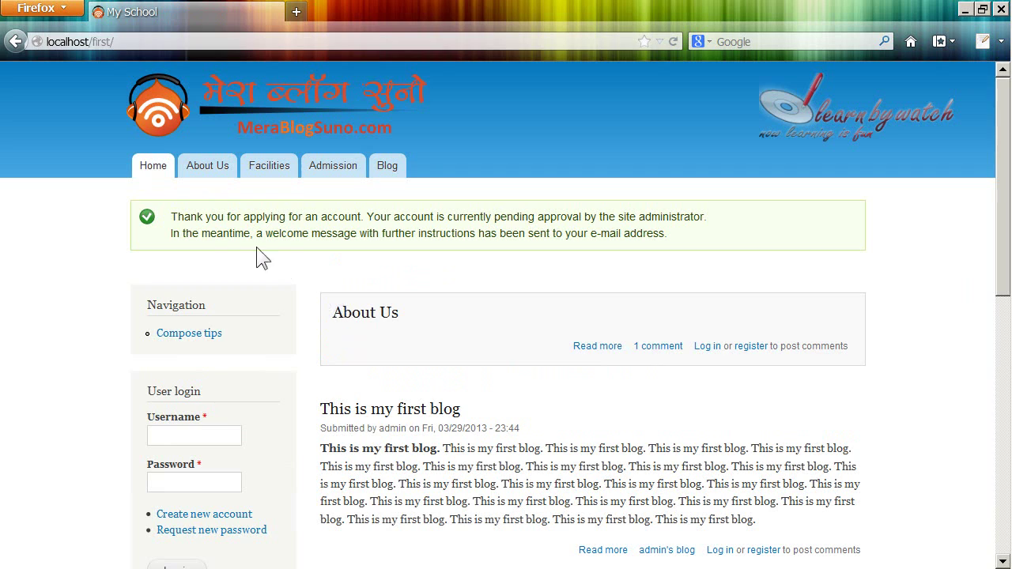
pyautogui.moveTo(184, 217); pyautogui.dragTo(694, 216)
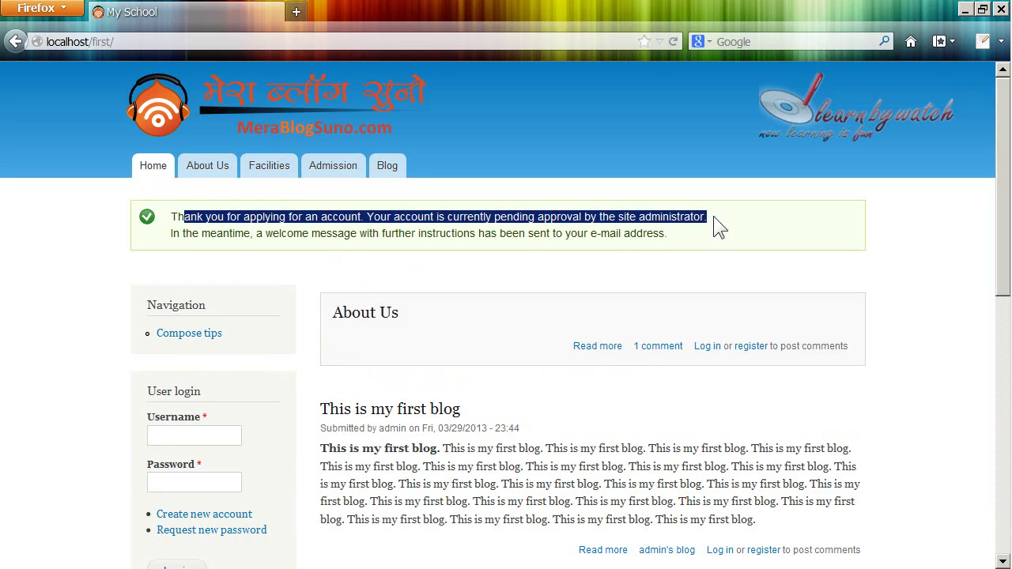
pyautogui.click(333, 227)
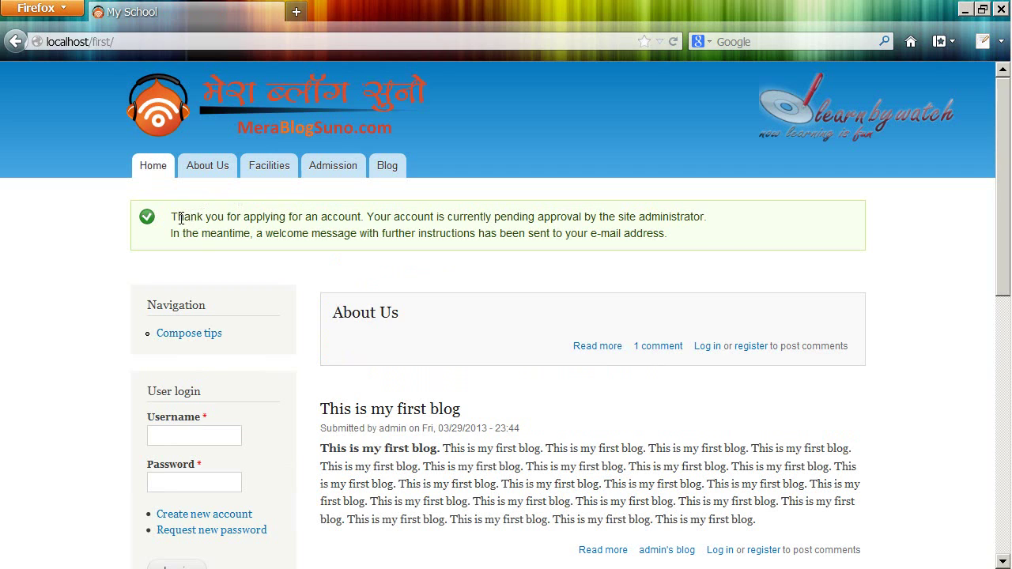
pyautogui.moveTo(183, 216); pyautogui.dragTo(475, 212)
pyautogui.click(476, 212)
pyautogui.moveTo(623, 216); pyautogui.dragTo(687, 217)
pyautogui.click(716, 216)
pyautogui.scroll(-5, 502, 214)
pyautogui.scroll(5, 344, 292)
pyautogui.moveTo(460, 217); pyautogui.dragTo(522, 217)
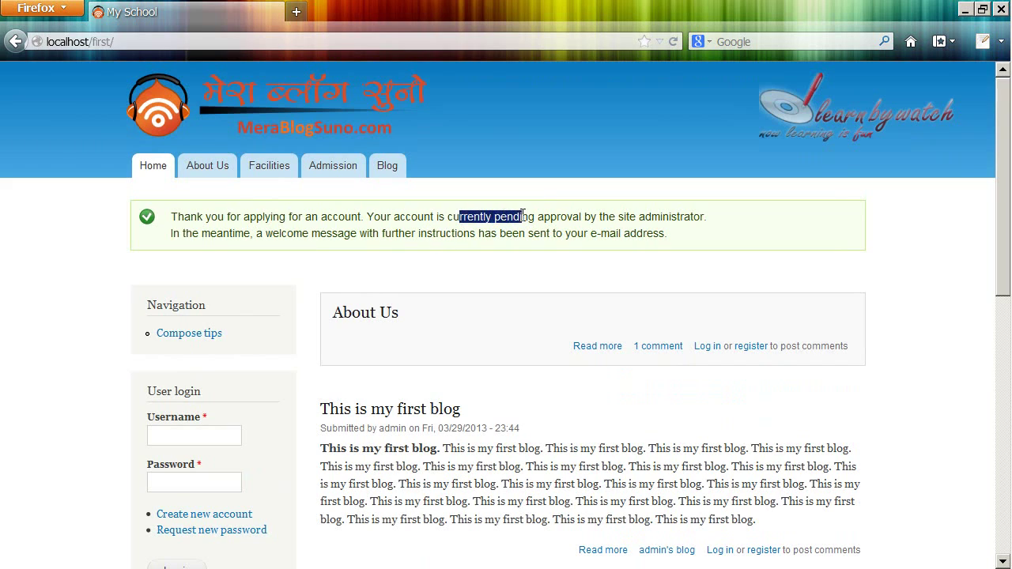
pyautogui.click(570, 216)
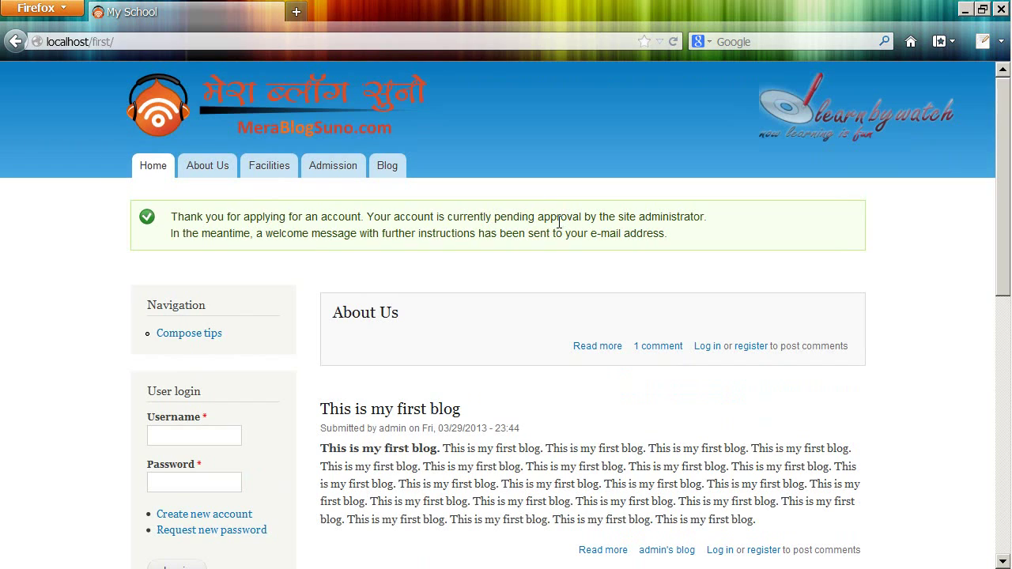
pyautogui.scroll(-2, 328, 297)
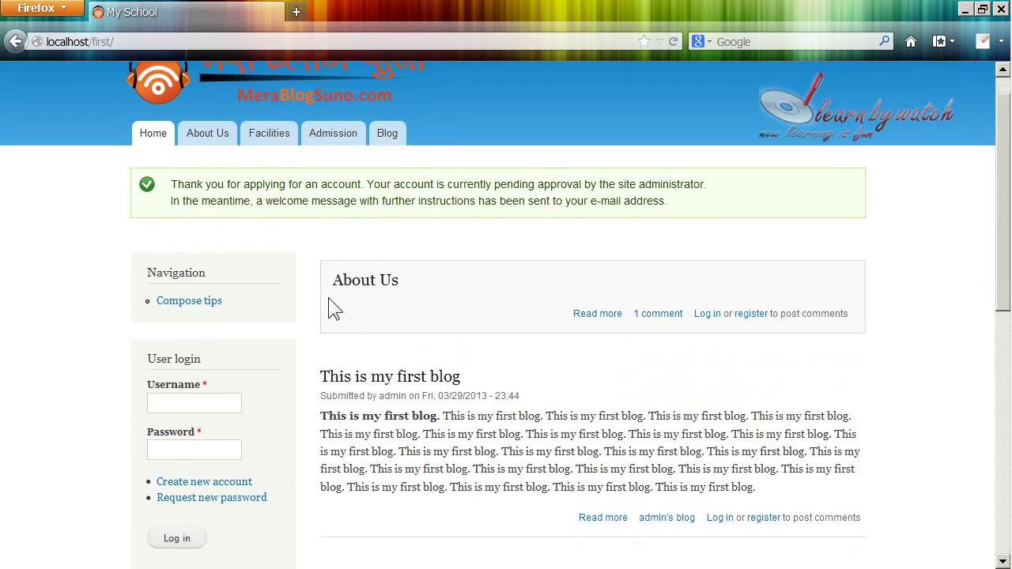
# Step: Enter the new username in the User login block and highlight the welcome message
pyautogui.click(211, 351)
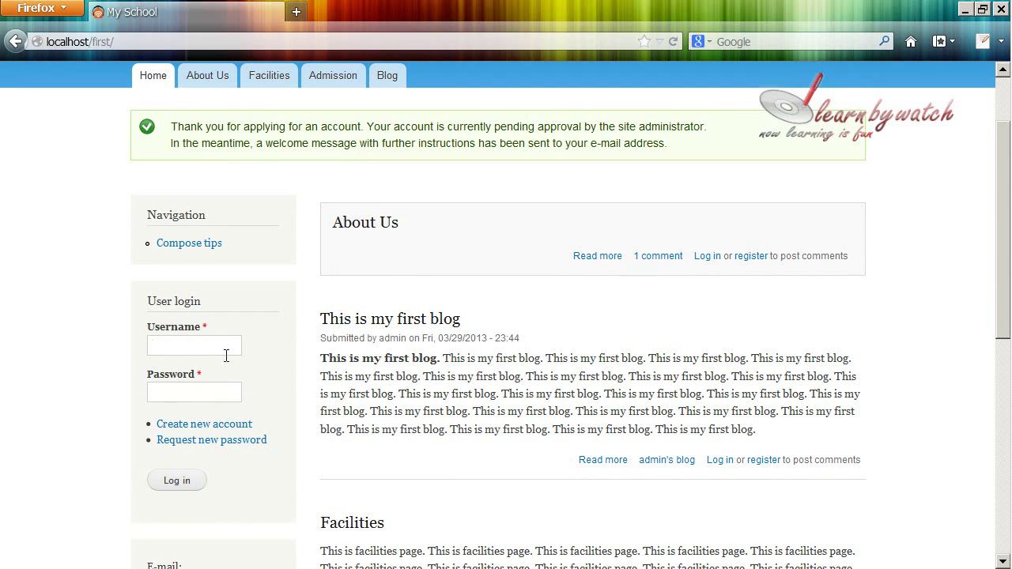
pyautogui.write('yogendra')
pyautogui.moveTo(217, 143); pyautogui.dragTo(694, 154)
pyautogui.moveTo(676, 146); pyautogui.dragTo(492, 151)
pyautogui.click(592, 171)
pyautogui.scroll(2, 609, 190)
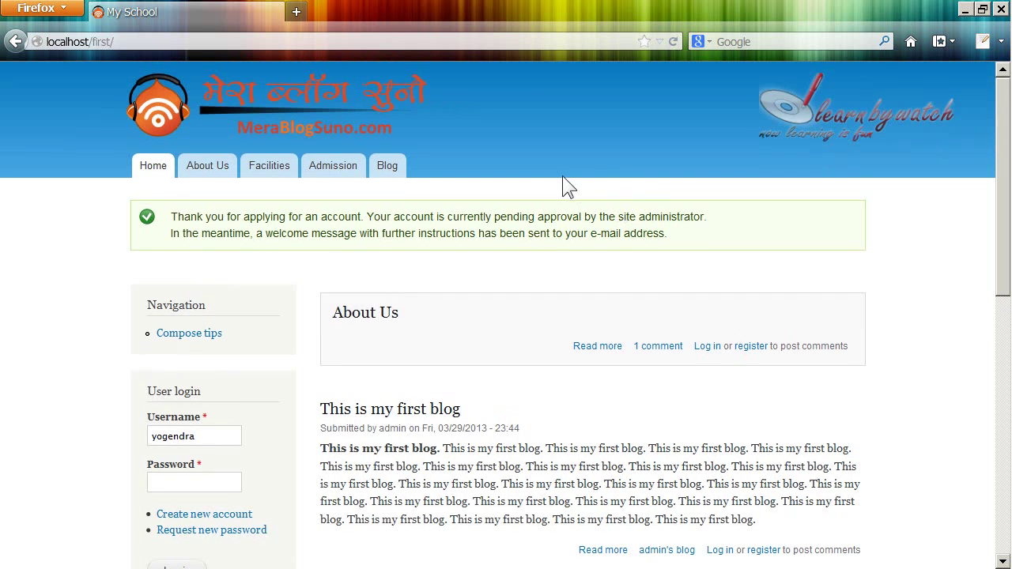
# Step: Highlight parts of the pending-approval confirmation message about the e-mail address
pyautogui.moveTo(679, 237); pyautogui.dragTo(561, 244)
pyautogui.click(601, 255)
pyautogui.moveTo(683, 238); pyautogui.dragTo(554, 261)
pyautogui.click(492, 245)
pyautogui.moveTo(176, 216)
pyautogui.mouseDown()
pyautogui.moveTo(696, 240)
pyautogui.moveTo(301, 235)
pyautogui.moveTo(170, 215)
pyautogui.mouseUp()
pyautogui.click(703, 232)
pyautogui.click(220, 242)
pyautogui.moveTo(170, 215); pyautogui.dragTo(407, 219)
pyautogui.click(650, 201)
pyautogui.scroll(-2, 650, 201)
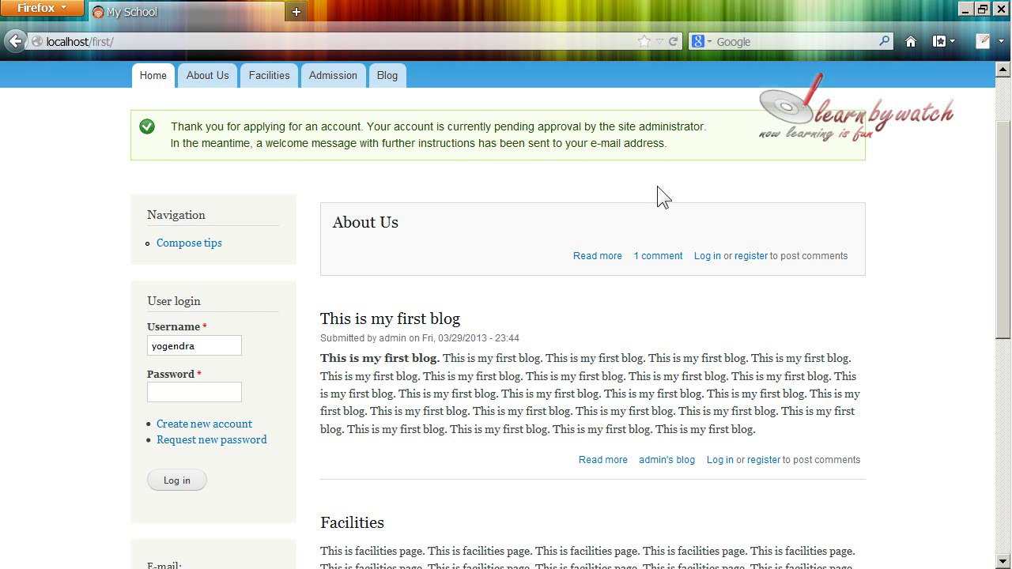
pyautogui.scroll(2, 657, 186)
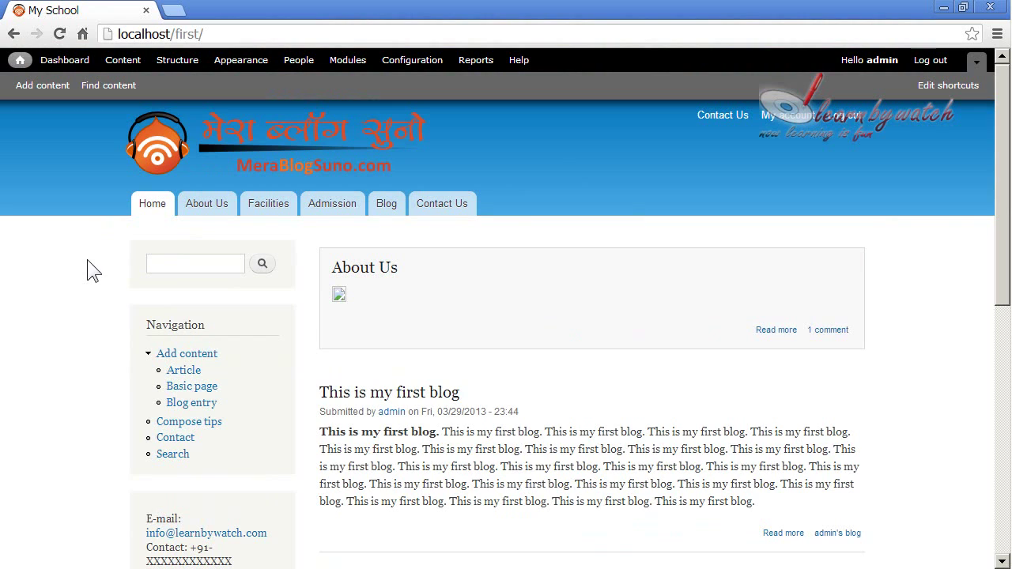
# Step: Open the People list from the admin toolbar
pyautogui.click(302, 66)
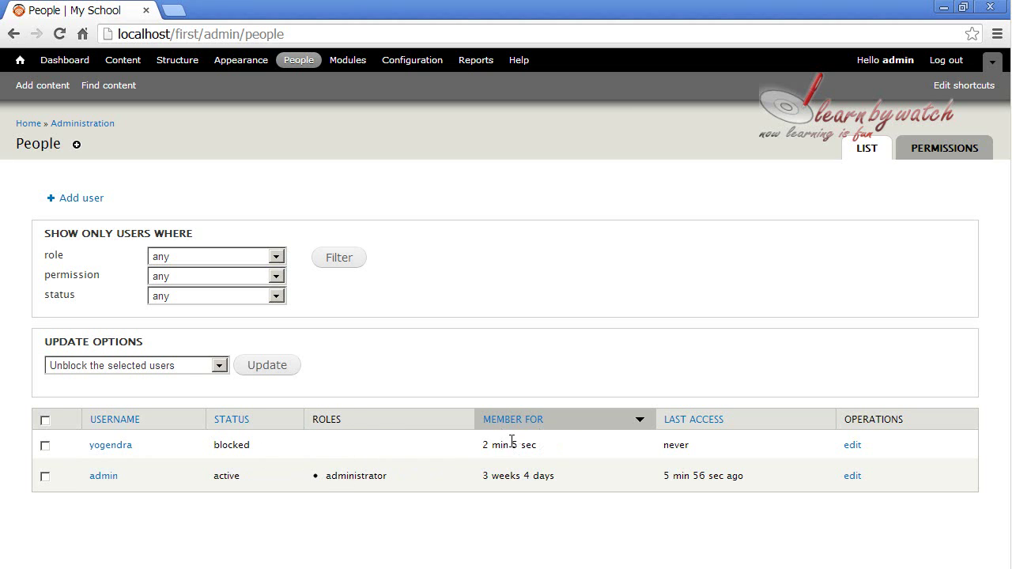
# Step: Check the new user's member-for and last-access cells, then tick its row checkbox
pyautogui.moveTo(489, 448); pyautogui.dragTo(553, 449)
pyautogui.click(556, 446)
pyautogui.moveTo(669, 448)
pyautogui.mouseDown()
pyautogui.moveTo(687, 457)
pyautogui.moveTo(666, 448)
pyautogui.mouseUp()
pyautogui.click(694, 446)
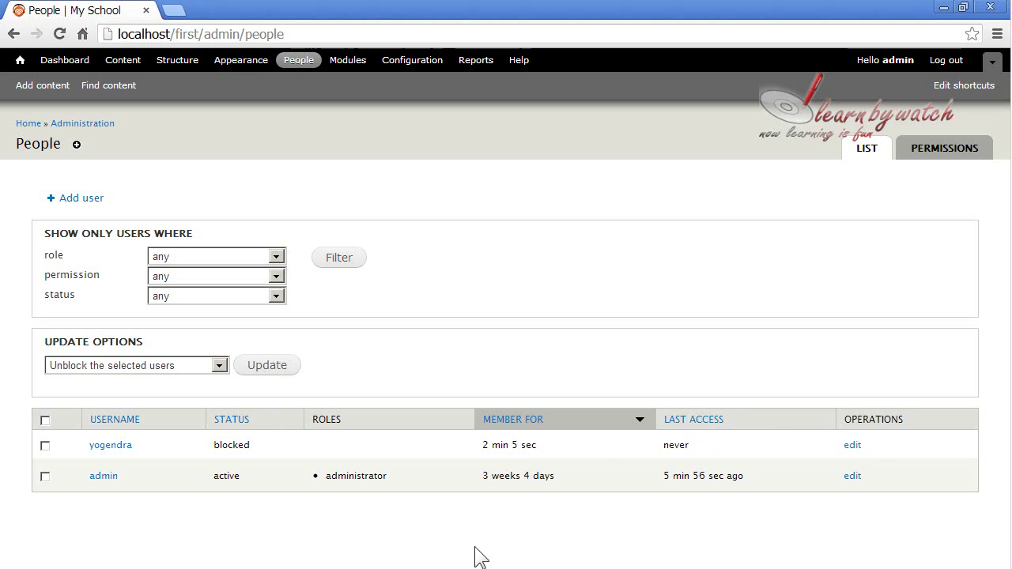
pyautogui.click(45, 445)
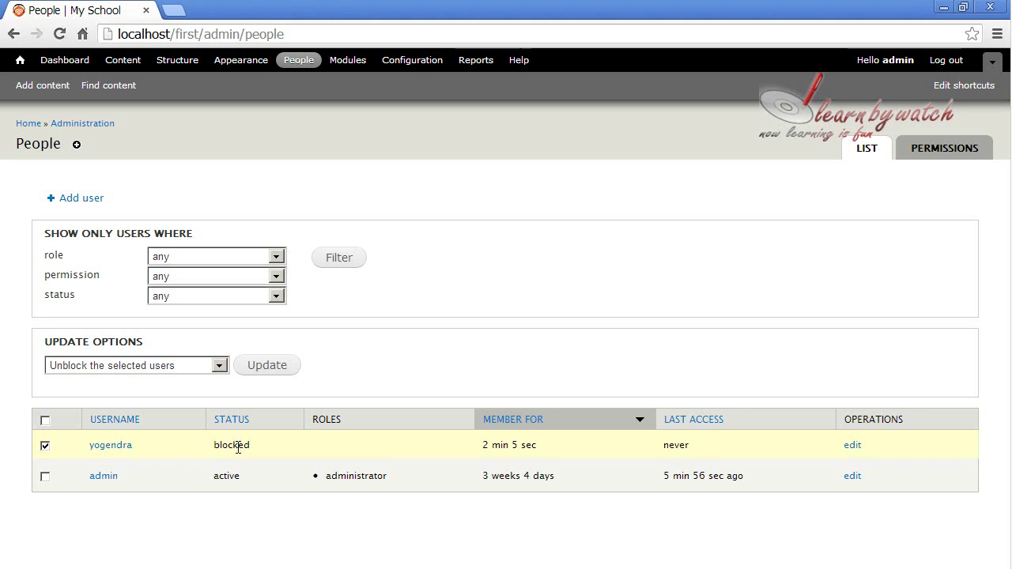
pyautogui.click(45, 446)
# Step: Browse the Update options list, trying the block and cancel account actions
pyautogui.click(178, 363)
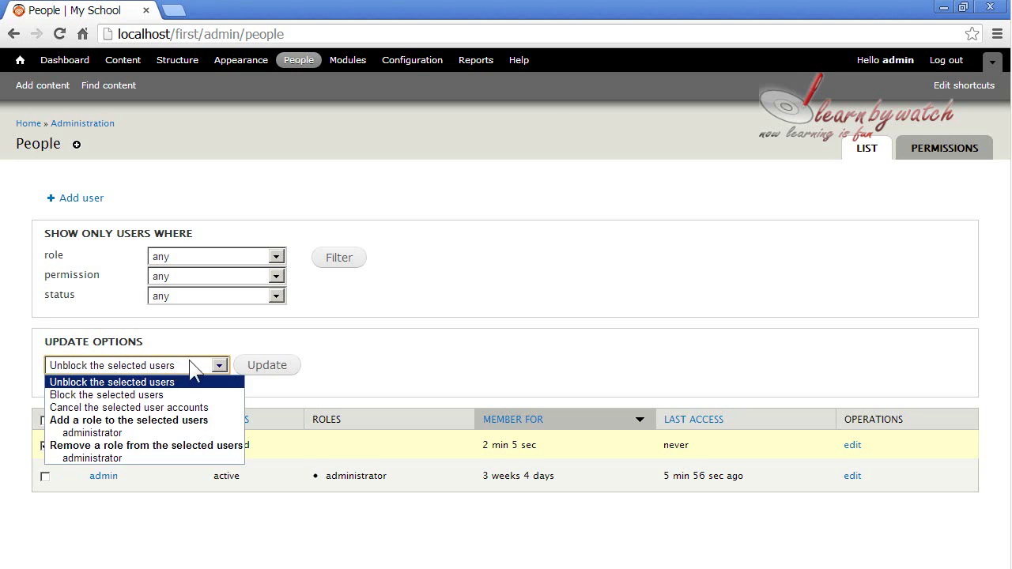
pyautogui.click(189, 363)
pyautogui.click(174, 369)
pyautogui.click(173, 382)
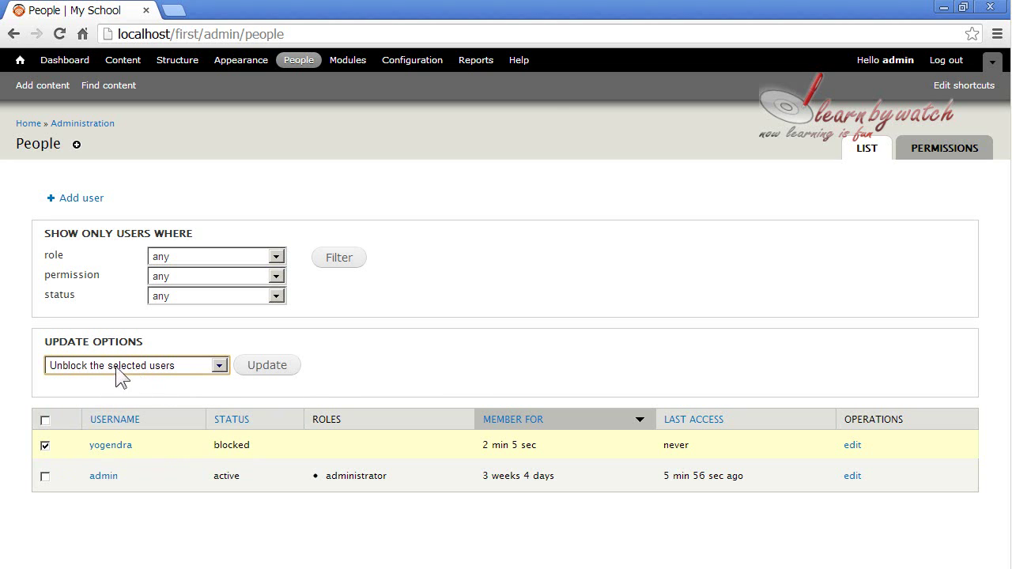
pyautogui.click(200, 366)
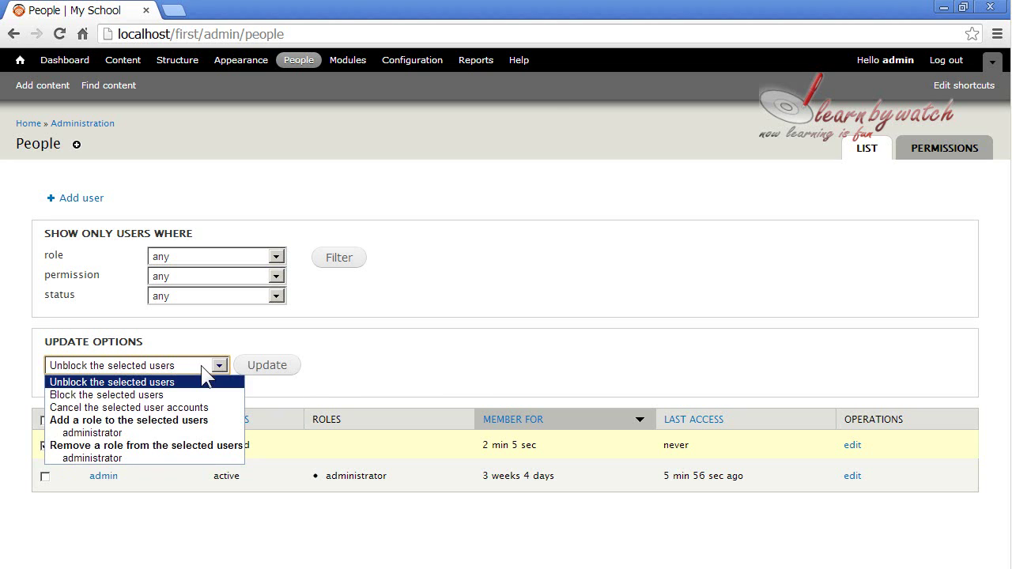
pyautogui.click(117, 394)
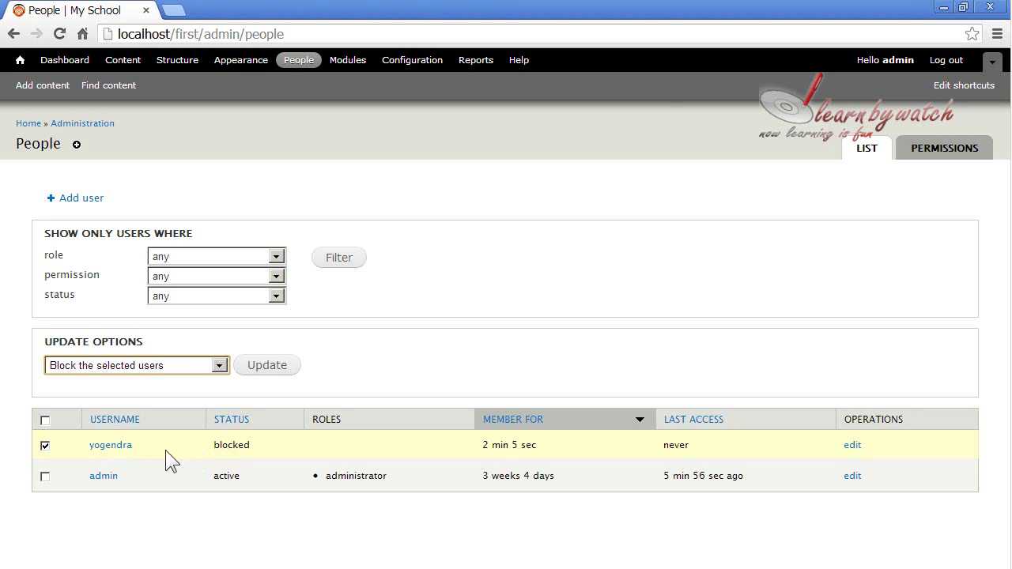
pyautogui.click(163, 365)
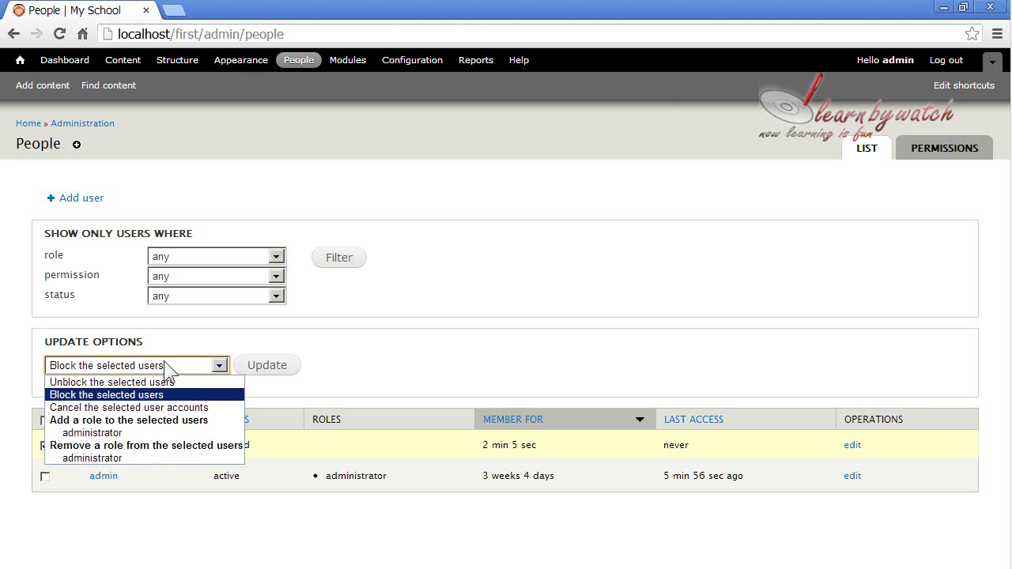
pyautogui.click(164, 366)
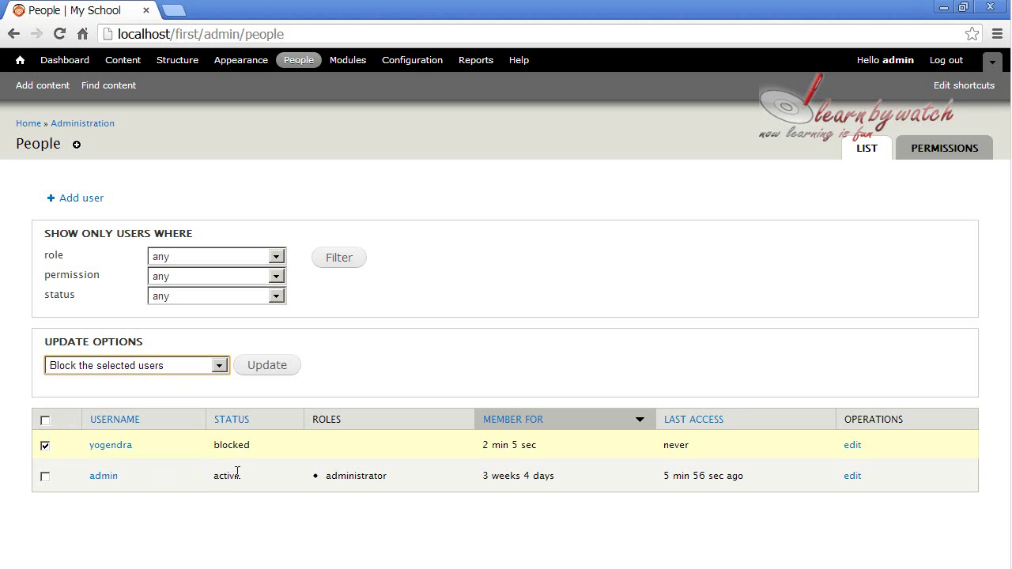
pyautogui.click(166, 370)
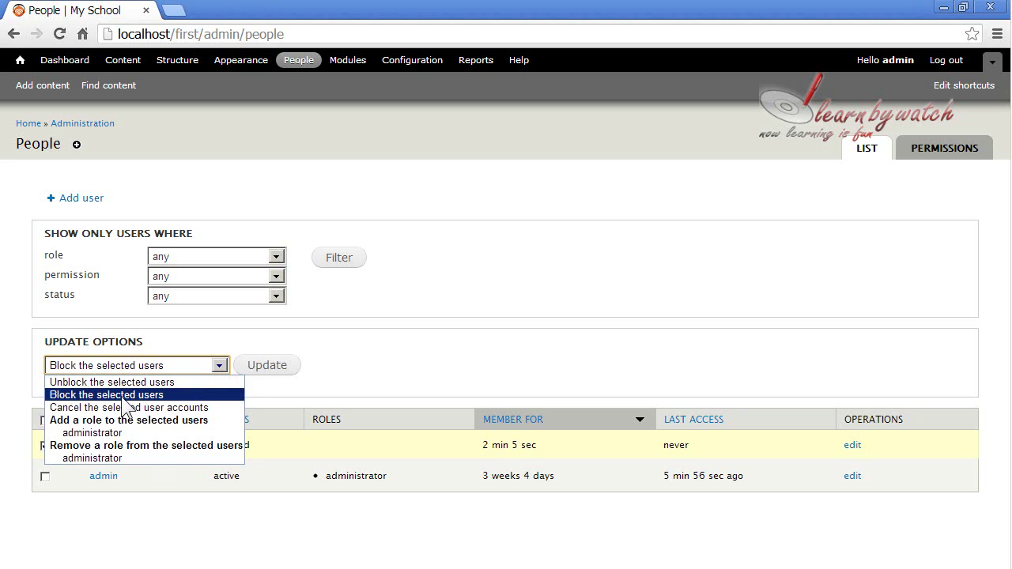
pyautogui.click(186, 405)
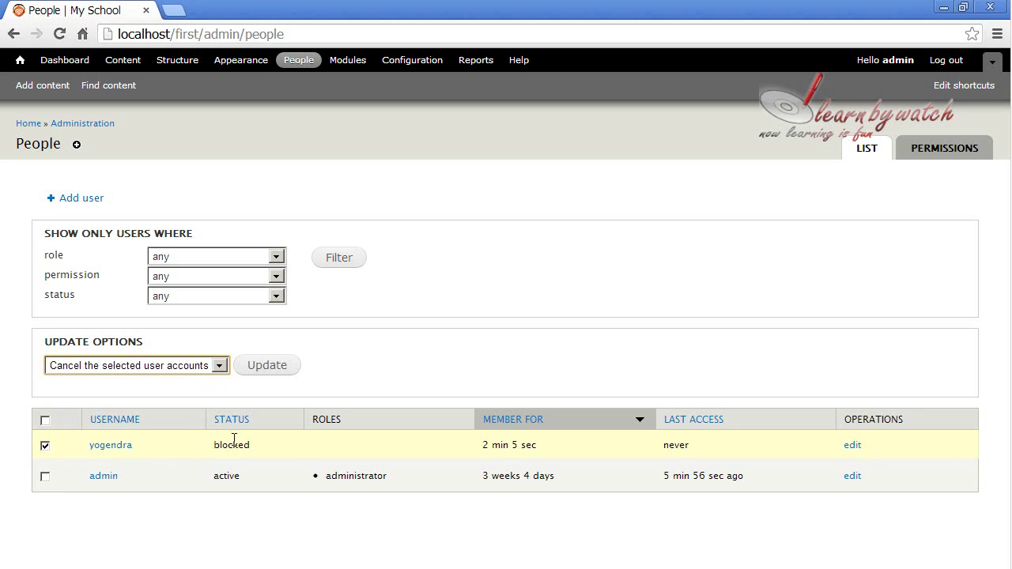
# Step: Choose 'Unblock the selected users' and apply it with Update
pyautogui.click(180, 369)
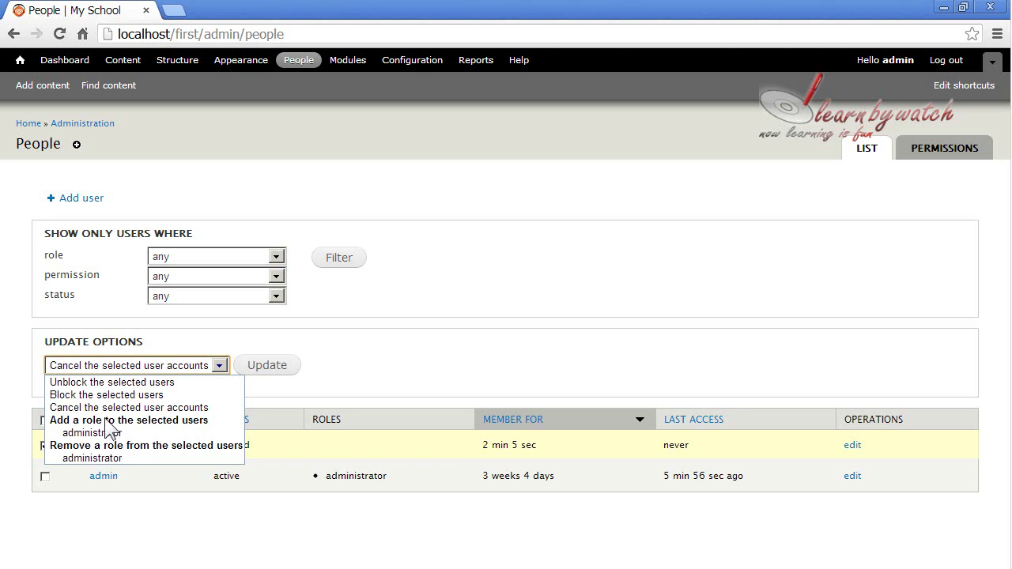
pyautogui.click(112, 384)
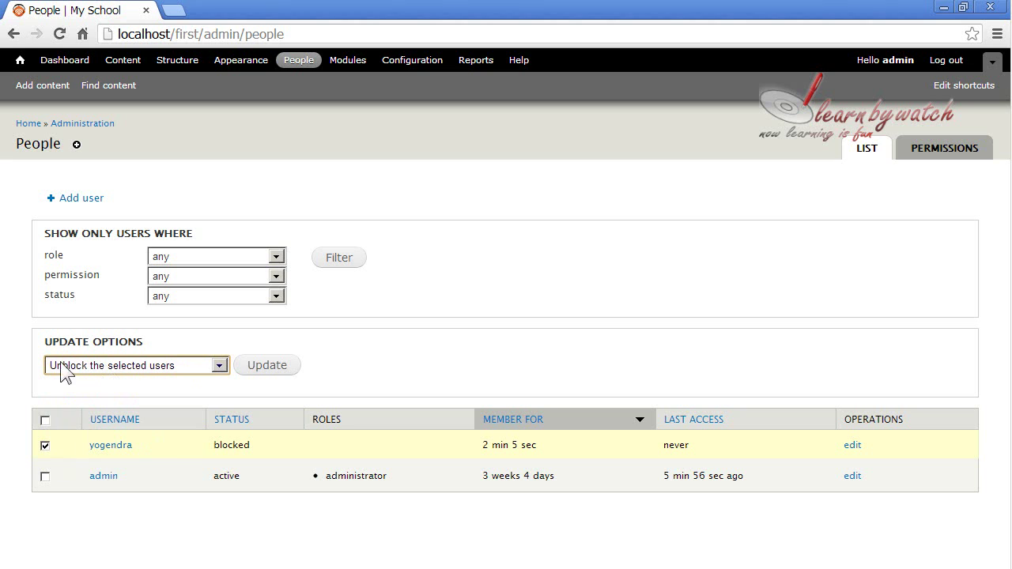
pyautogui.click(267, 368)
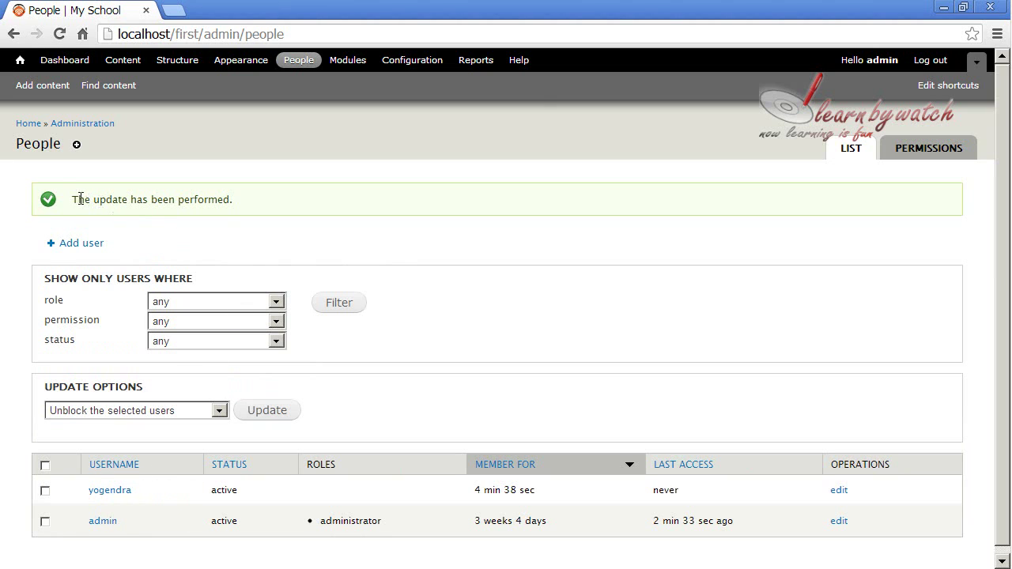
pyautogui.moveTo(72, 199); pyautogui.dragTo(255, 197)
pyautogui.click(280, 198)
pyautogui.moveTo(210, 490); pyautogui.dragTo(260, 491)
pyautogui.click(259, 492)
# Step: Open the registered user's account edit form and review its username and e-mail
pyautogui.click(845, 492)
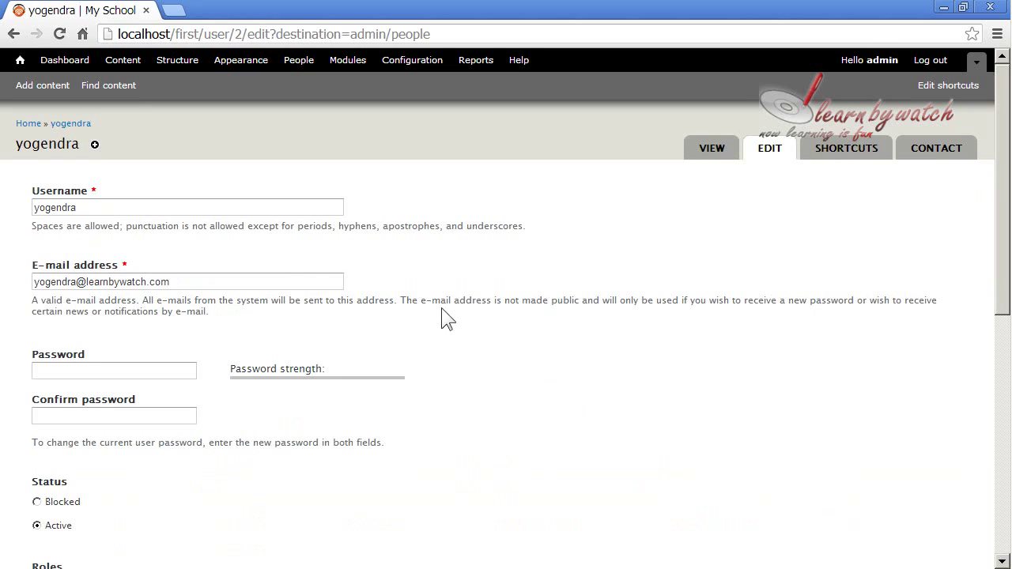
pyautogui.click(96, 208)
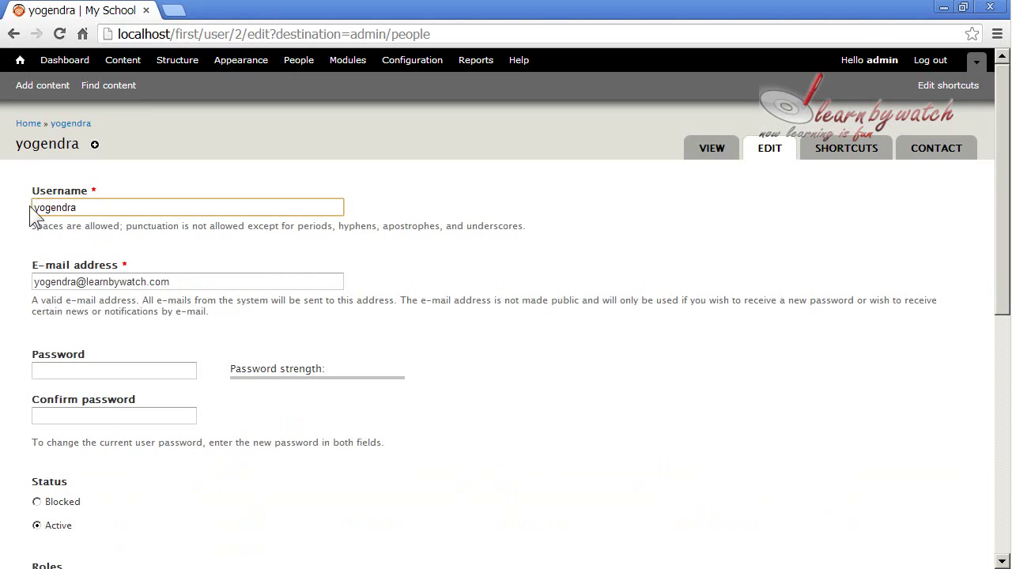
pyautogui.click(175, 283)
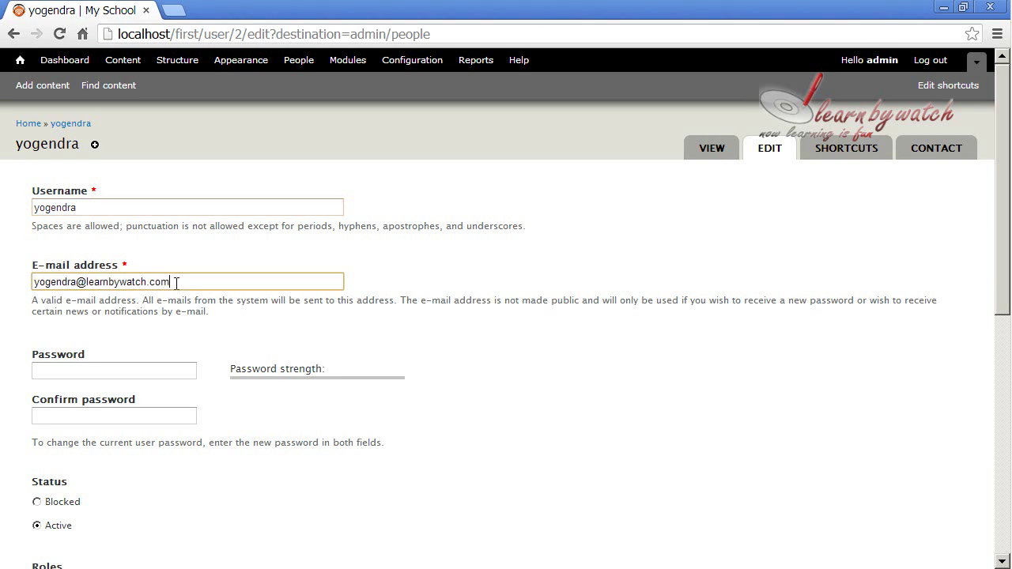
# Step: Enter the new password in both Password and Confirm password
pyautogui.click(83, 372)
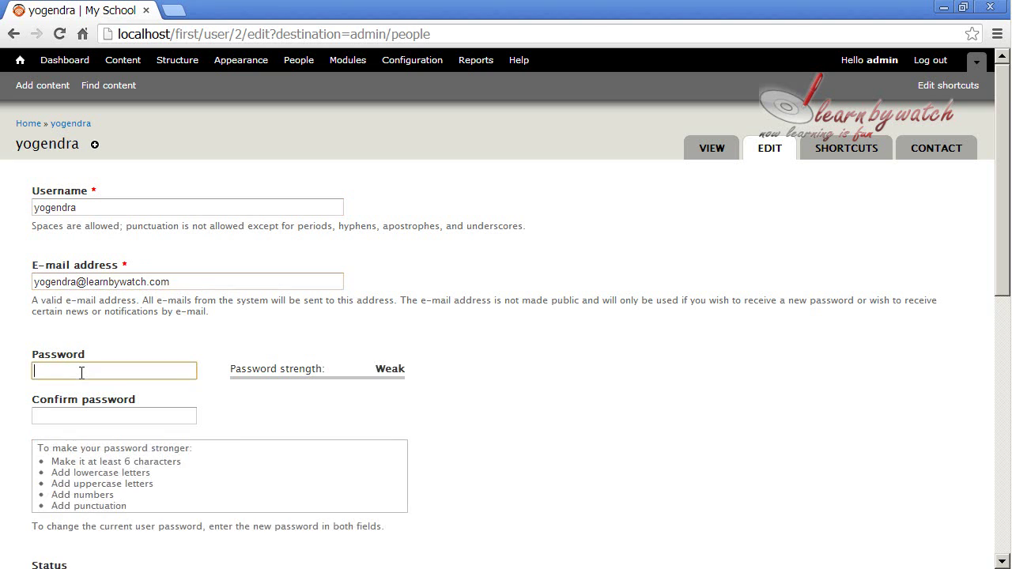
pyautogui.scroll(-1, 261, 316)
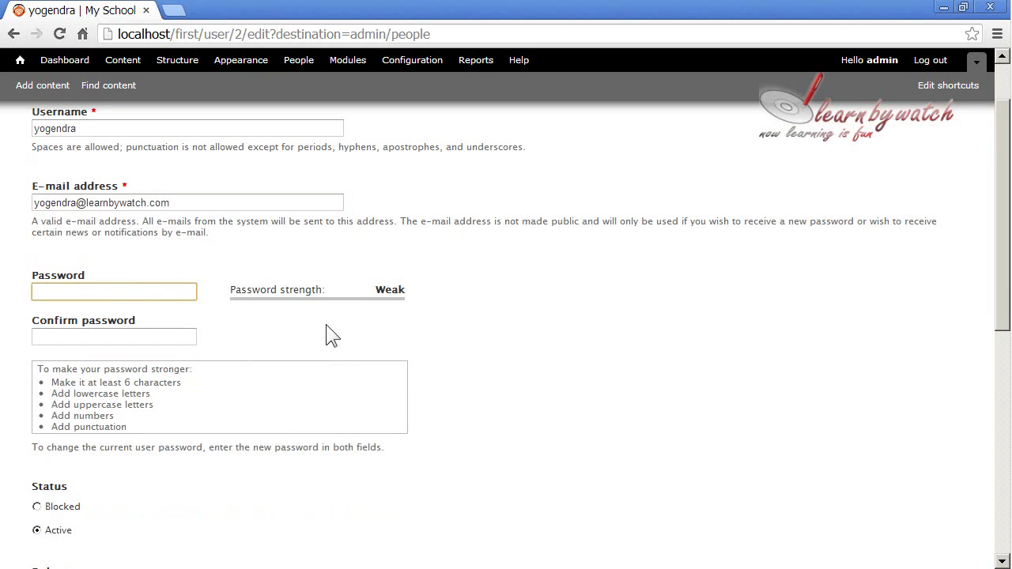
pyautogui.press('Tab')
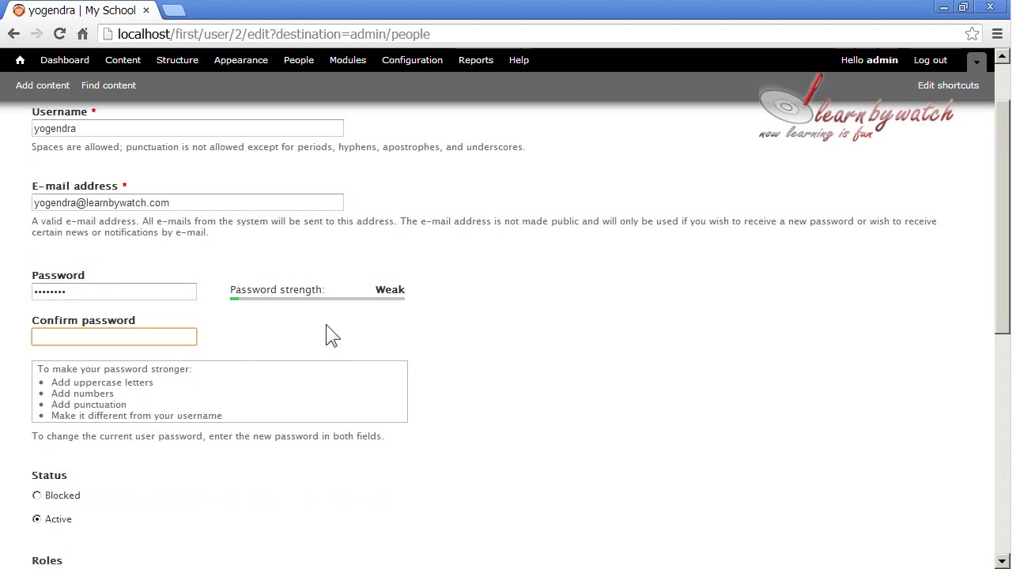
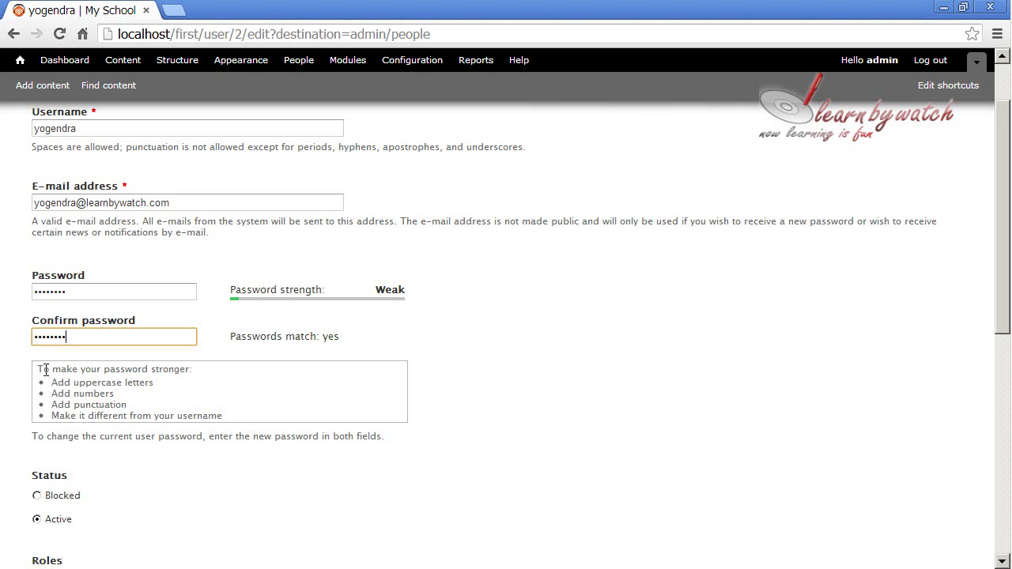
# Step: Review the entered password and confirmation fields
pyautogui.moveTo(44, 370); pyautogui.dragTo(199, 369)
pyautogui.click(212, 369)
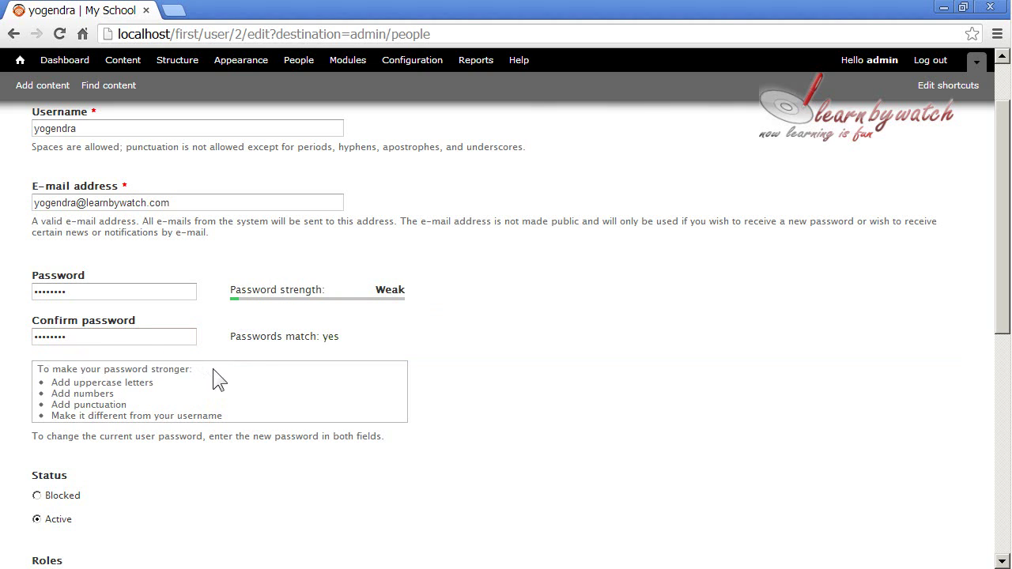
pyautogui.moveTo(73, 383); pyautogui.dragTo(189, 416)
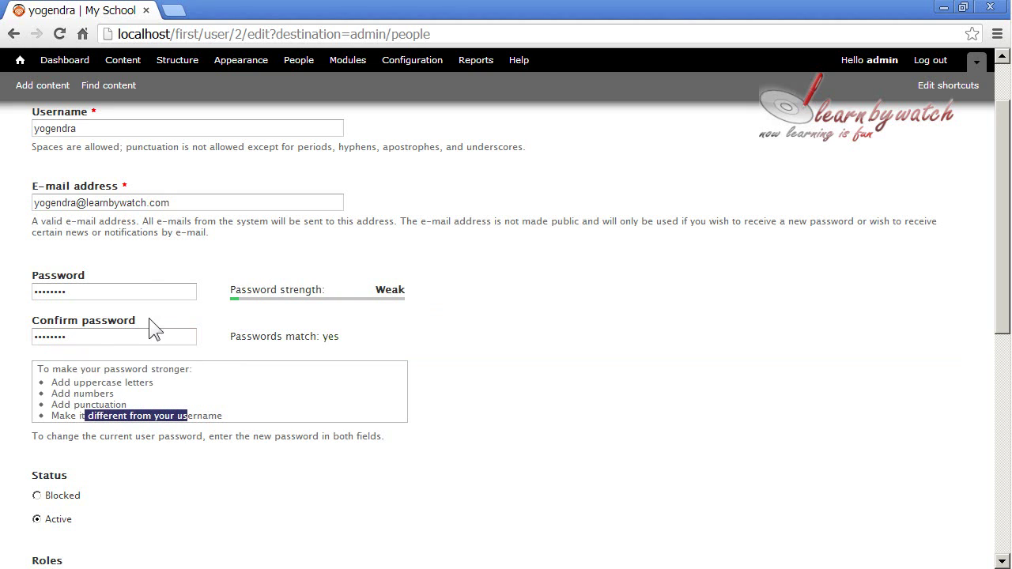
pyautogui.click(96, 117)
pyautogui.click(98, 292)
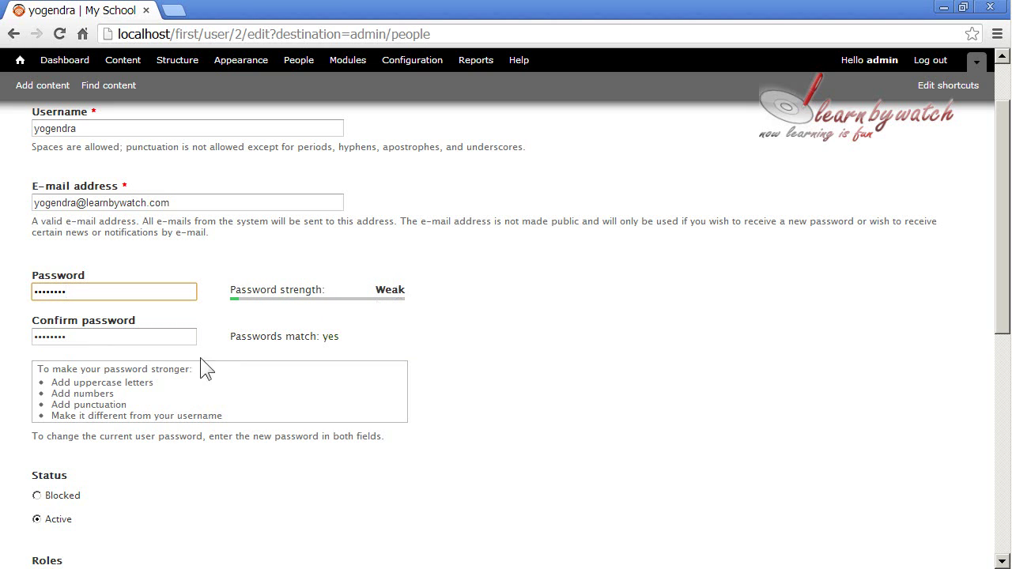
pyautogui.click(74, 336)
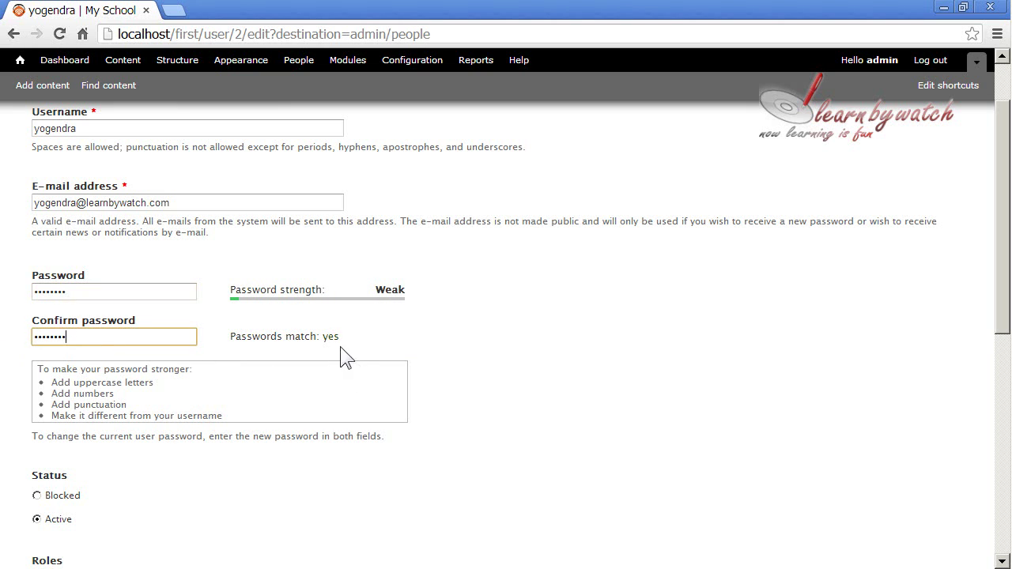
pyautogui.moveTo(340, 346)
pyautogui.mouseDown()
pyautogui.moveTo(316, 339)
pyautogui.moveTo(353, 345)
pyautogui.mouseUp()
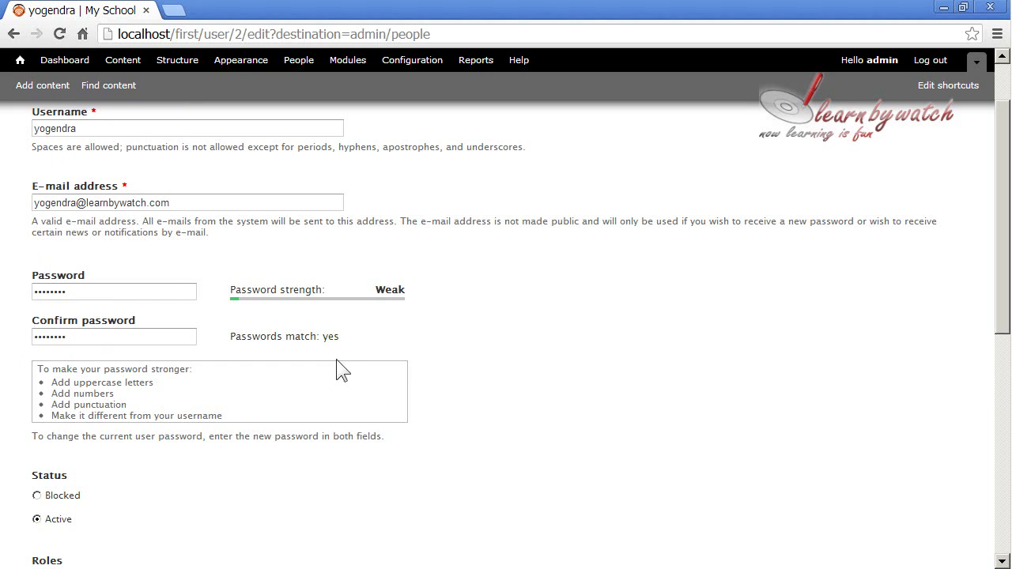
# Step: Scroll to the bottom of the account form and save it
pyautogui.scroll(-2, 336, 358)
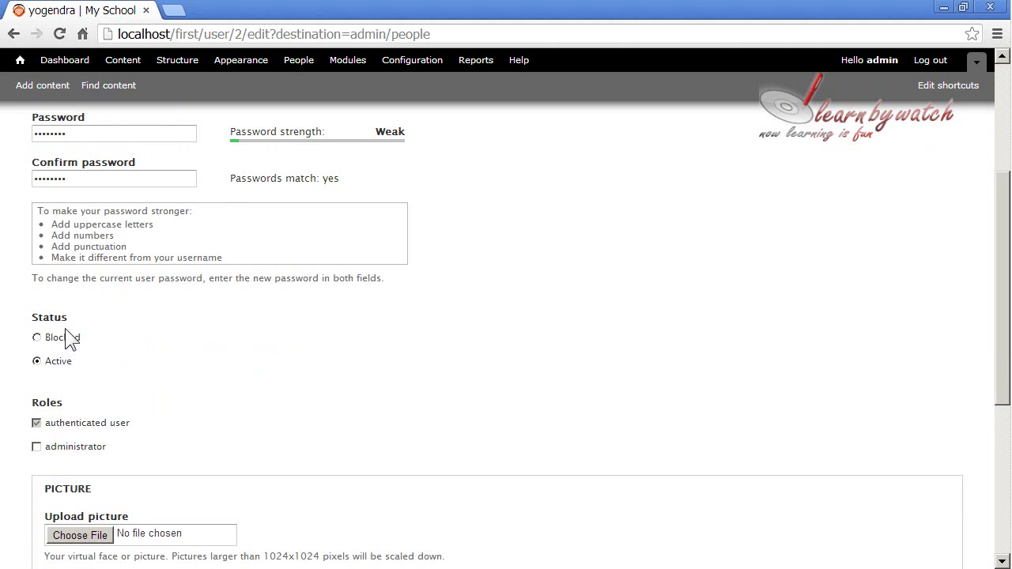
pyautogui.scroll(-1, 117, 405)
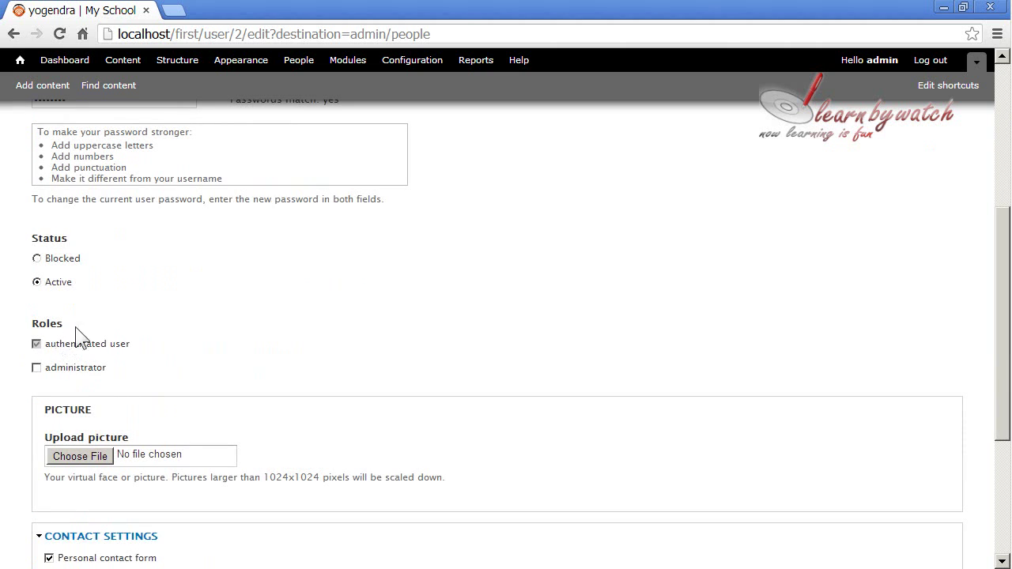
pyautogui.scroll(-3, 147, 372)
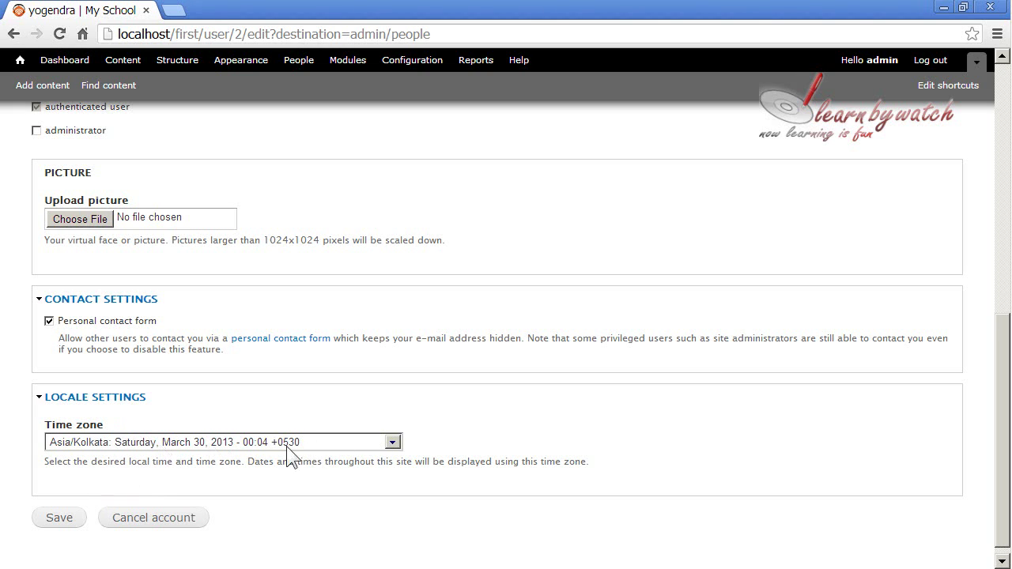
pyautogui.click(59, 518)
pyautogui.scroll(1, 212, 365)
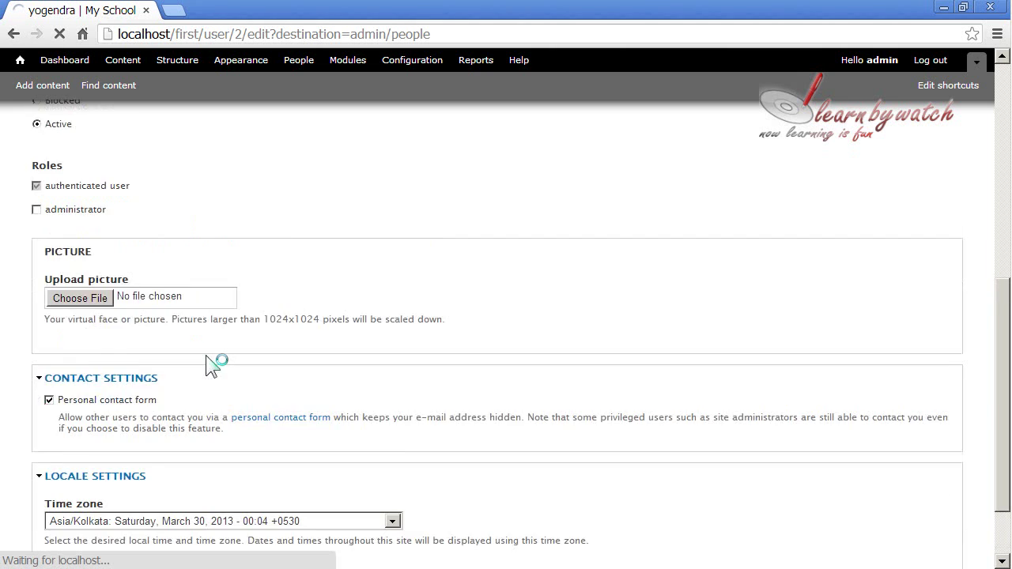
# Step: After 'The changes have been saved' appears, minimize Chrome to reveal the public site
pyautogui.scroll(5, 212, 365)
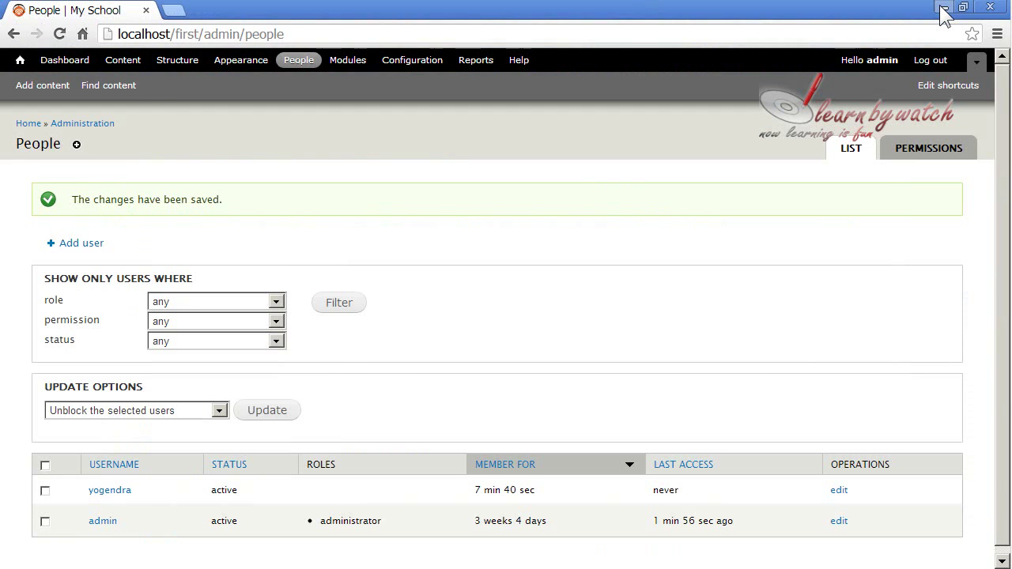
pyautogui.click(942, 8)
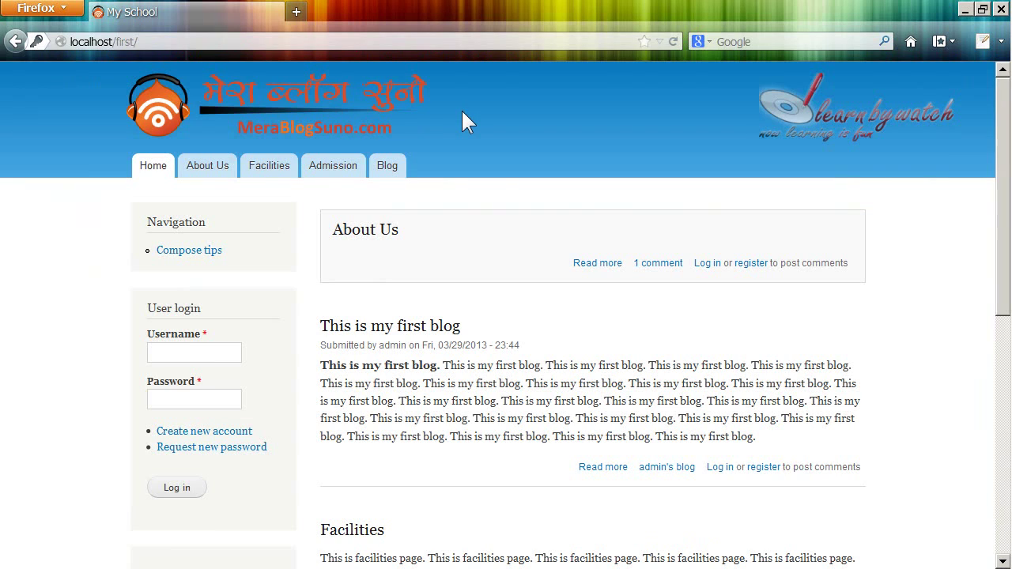
# Step: Log in with the new user's username and password, dismissing the save-password prompt
pyautogui.click(217, 352)
pyautogui.write('yogendra')
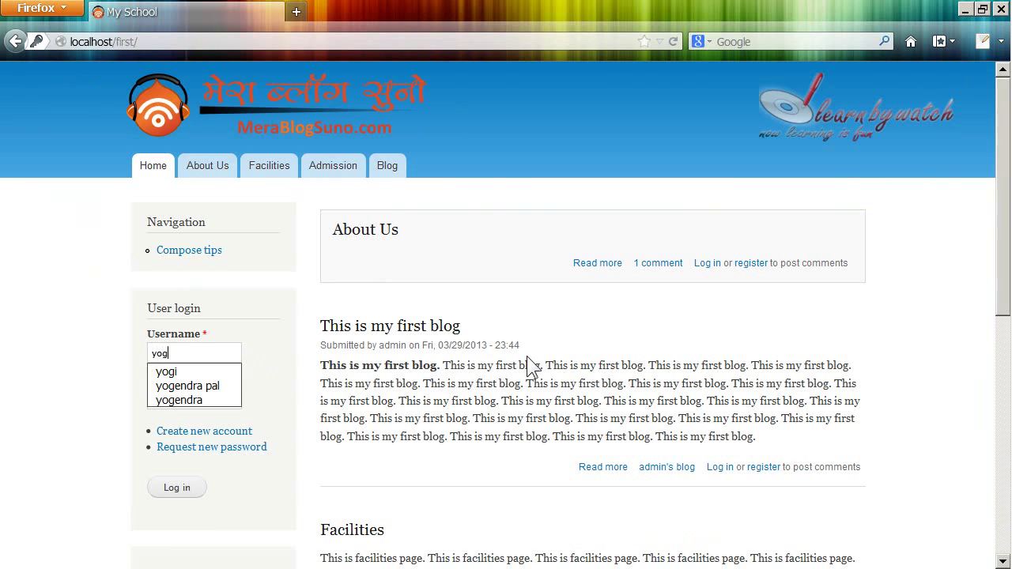
pyautogui.press('Tab')
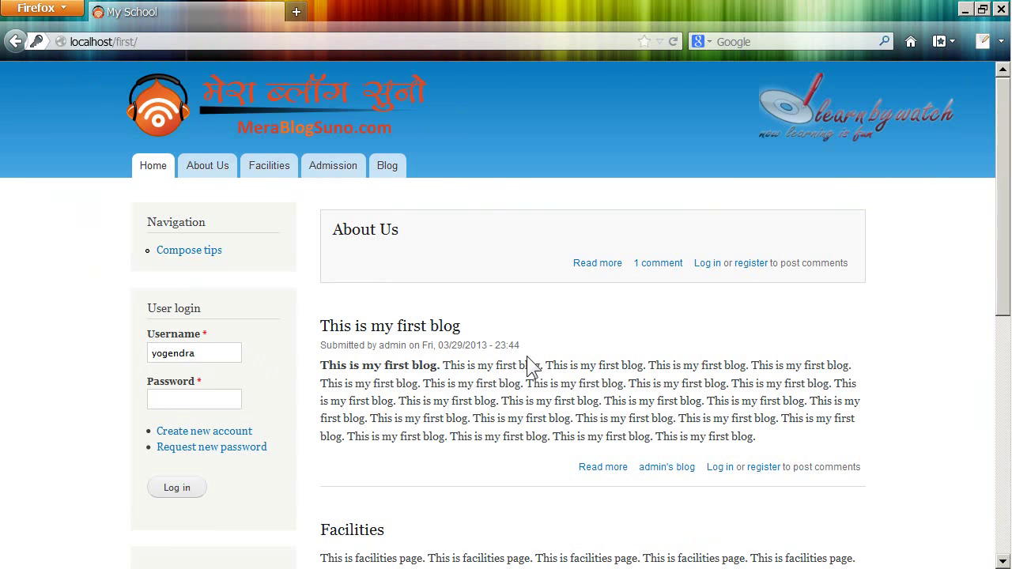
pyautogui.write('********')
pyautogui.click(178, 498)
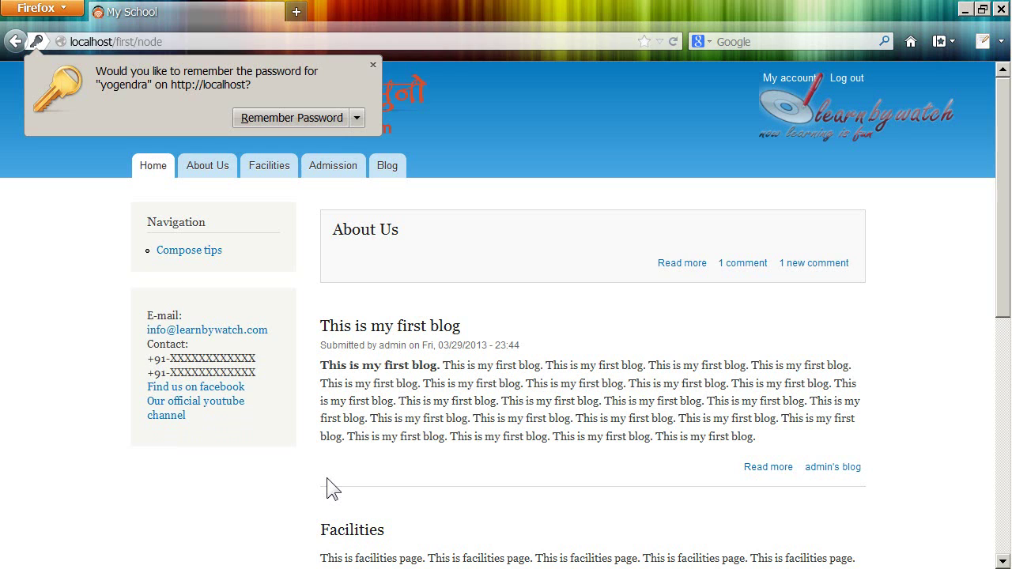
pyautogui.click(374, 66)
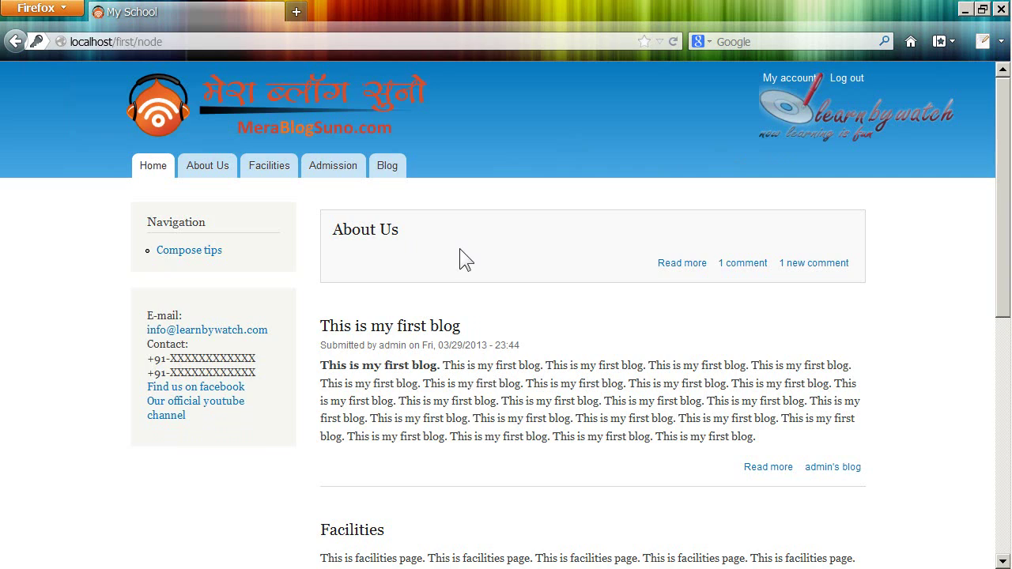
pyautogui.scroll(-5, 460, 250)
pyautogui.scroll(8, 458, 250)
pyautogui.scroll(-3, 453, 242)
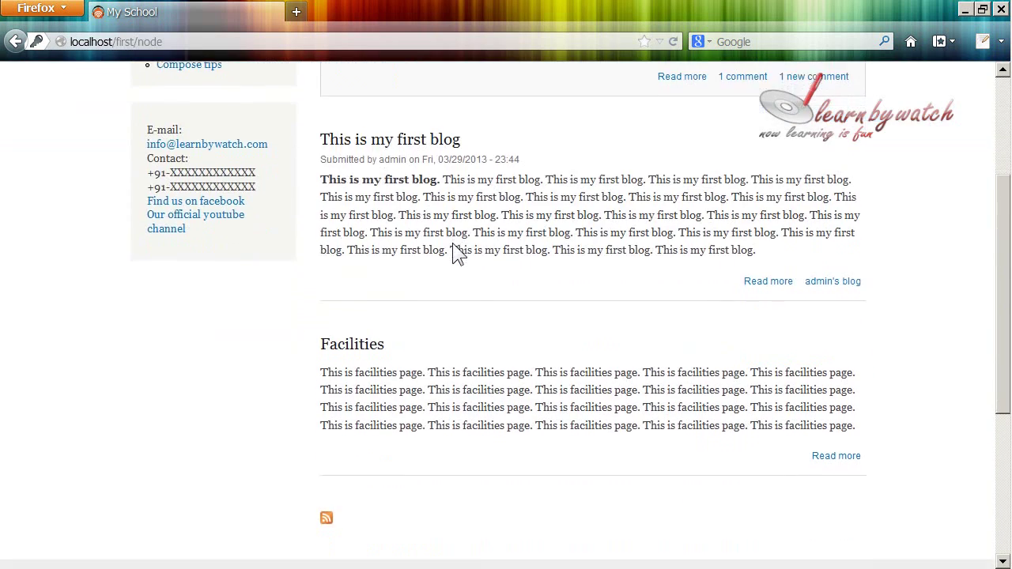
pyautogui.scroll(4, 452, 243)
pyautogui.scroll(-5, 452, 243)
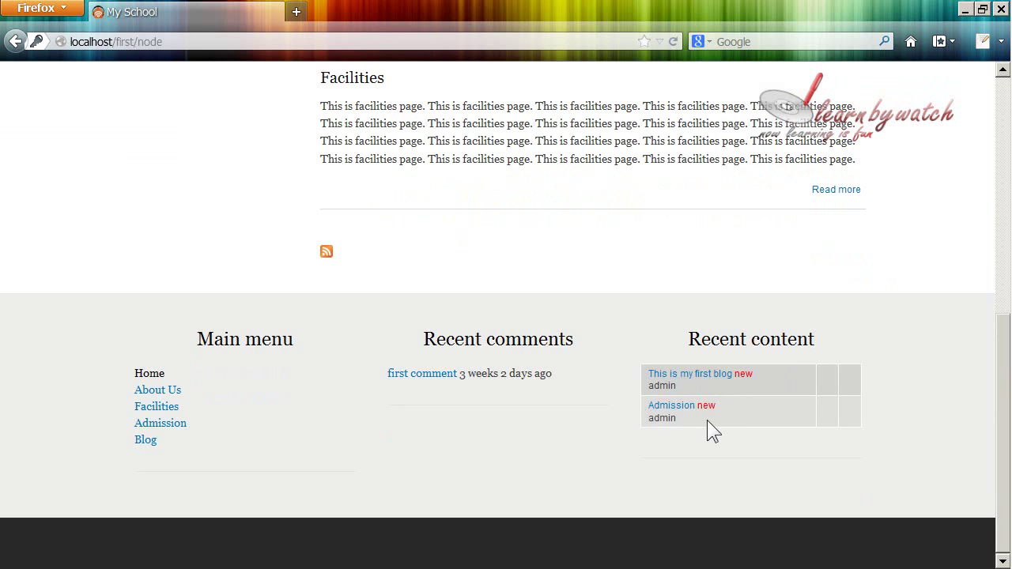
pyautogui.scroll(5, 707, 420)
pyautogui.scroll(-5, 484, 170)
pyautogui.click(682, 411)
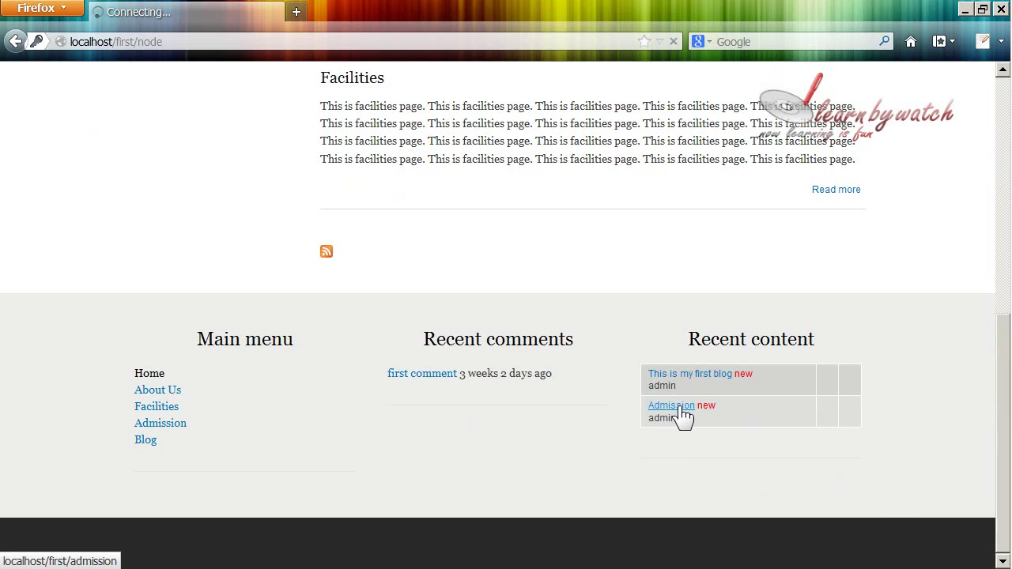
pyautogui.scroll(-5, 419, 288)
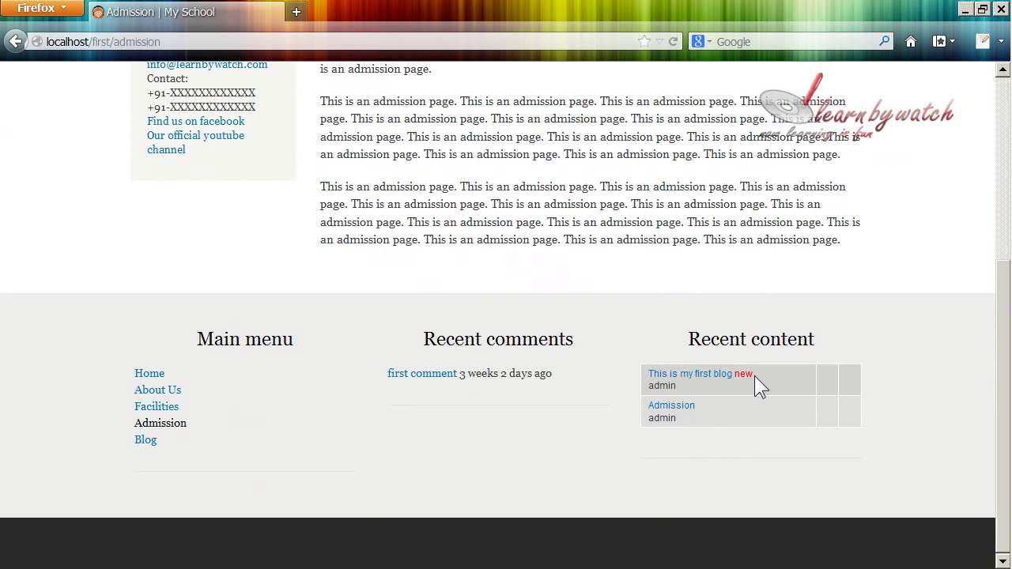
pyautogui.scroll(4, 418, 332)
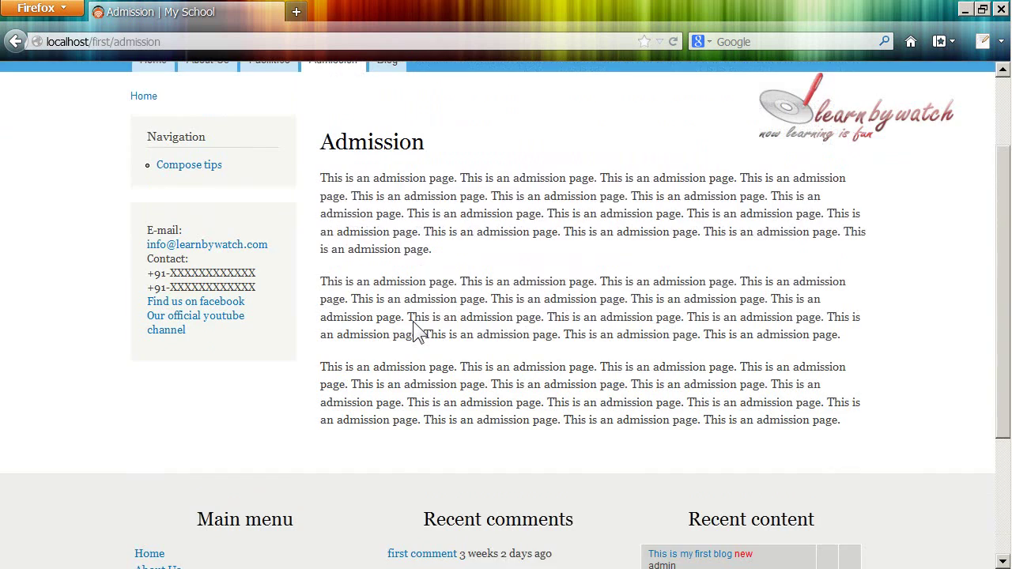
pyautogui.scroll(3, 418, 332)
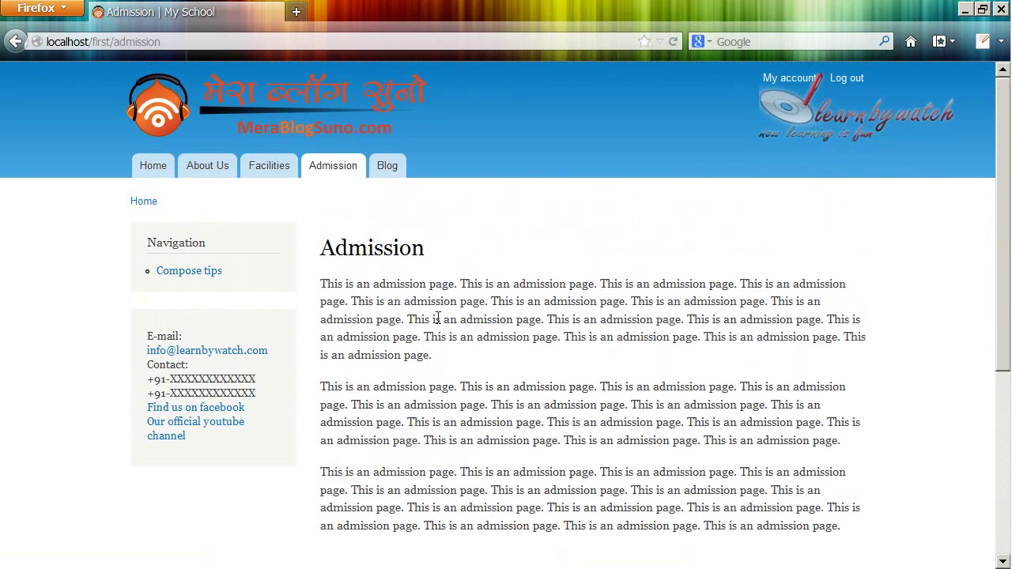
pyautogui.click(343, 114)
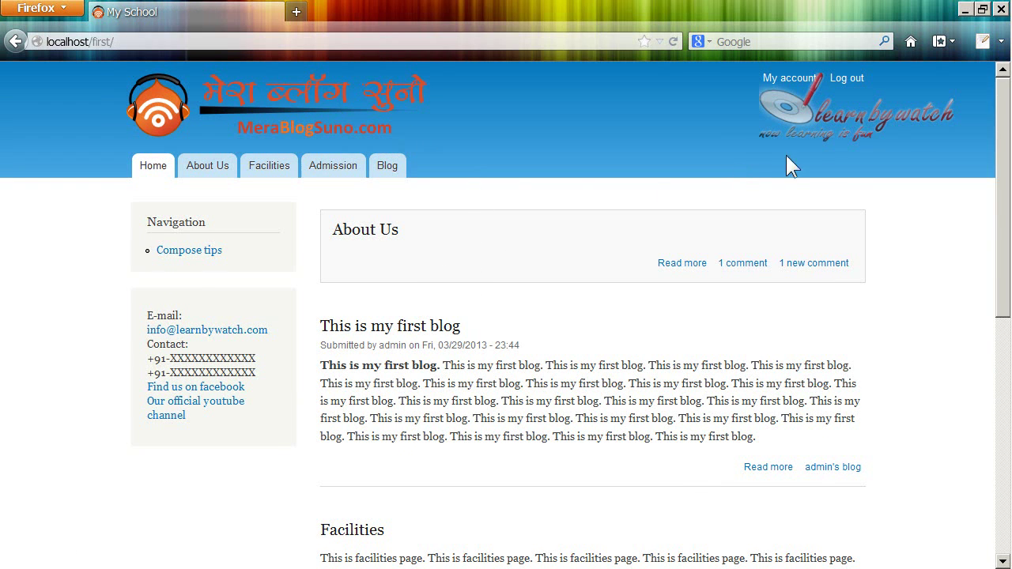
# Step: Go to My account and open the Edit tab of your own user page
pyautogui.click(790, 82)
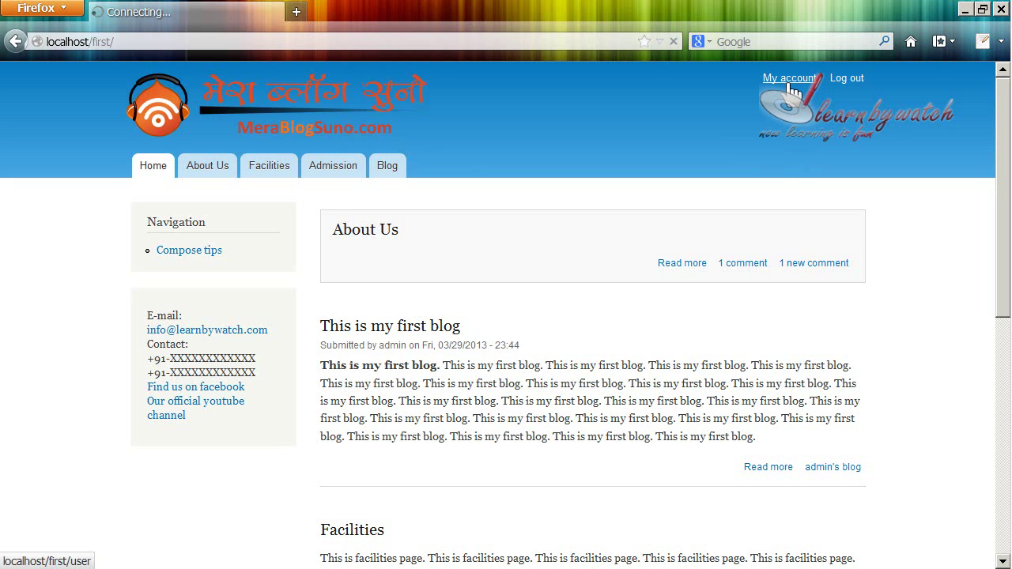
pyautogui.scroll(-2, 235, 239)
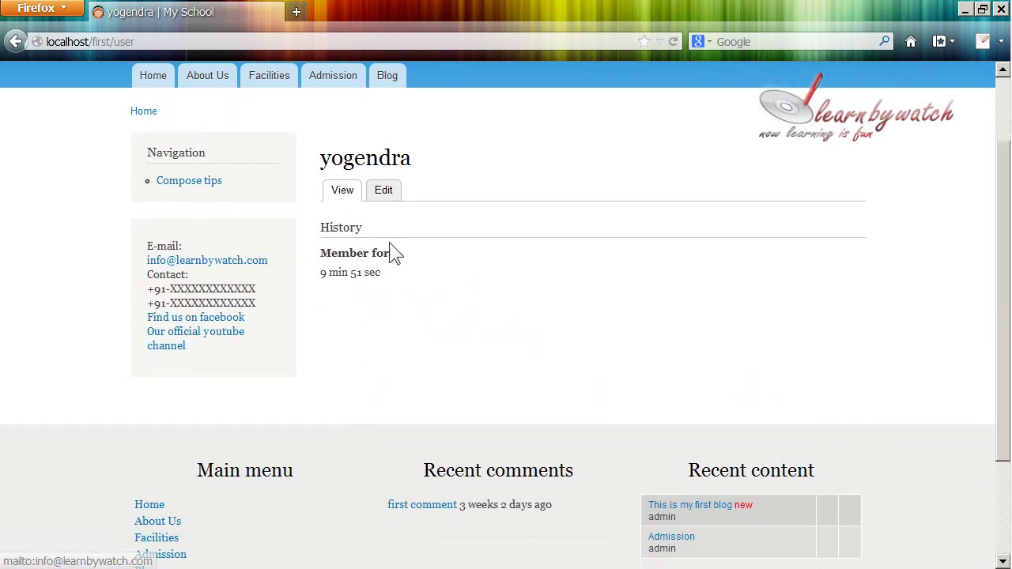
pyautogui.scroll(2, 482, 242)
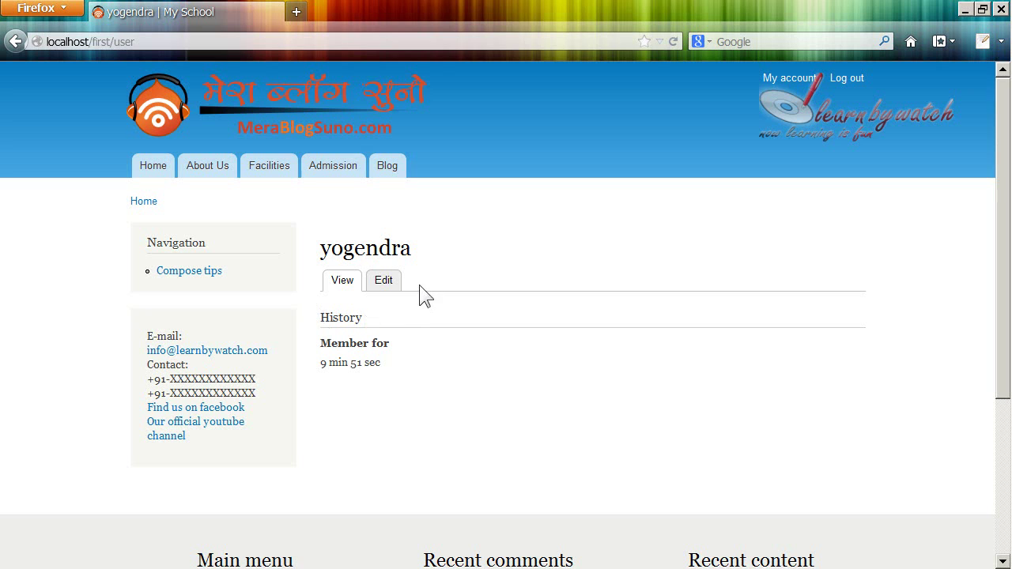
pyautogui.click(391, 282)
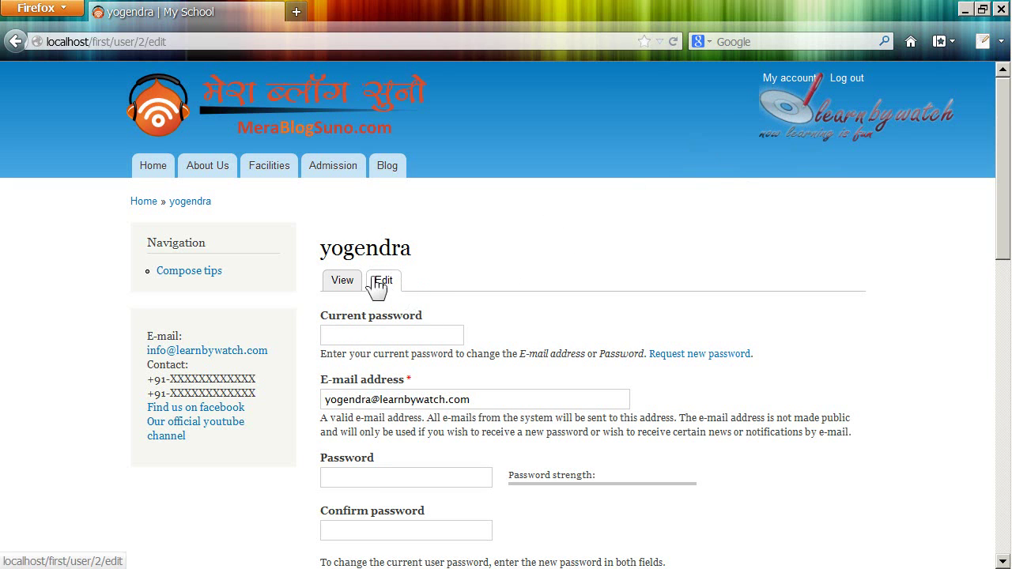
# Step: Enter the account's current password in the Current password field
pyautogui.scroll(-2, 378, 289)
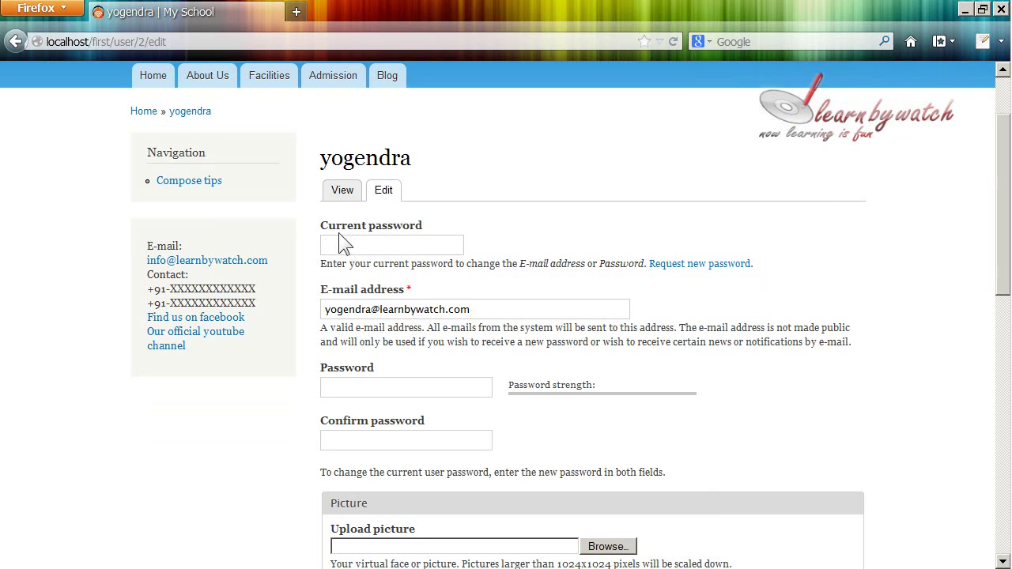
pyautogui.click(361, 246)
pyautogui.moveTo(320, 264); pyautogui.dragTo(640, 262)
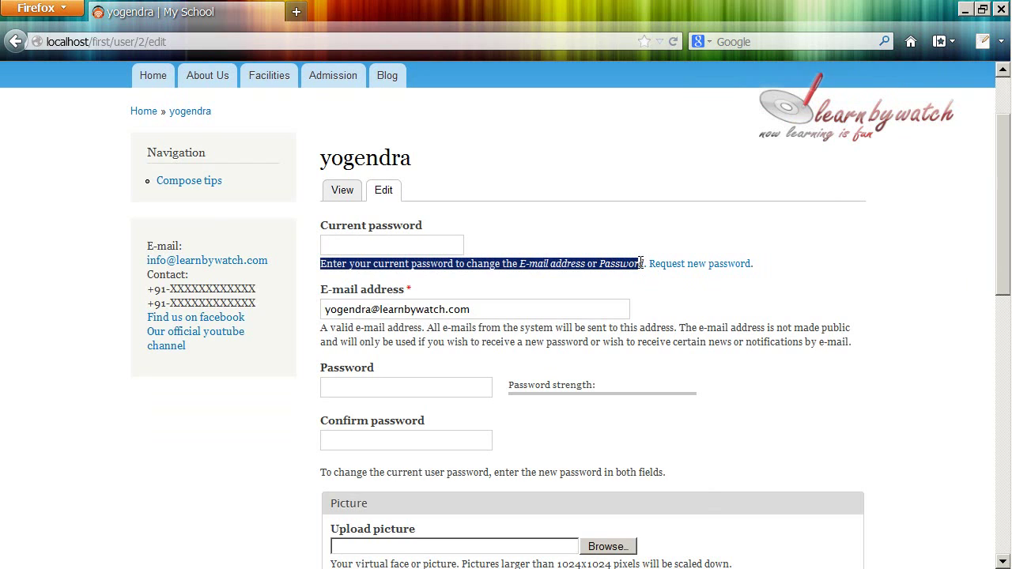
pyautogui.click(466, 262)
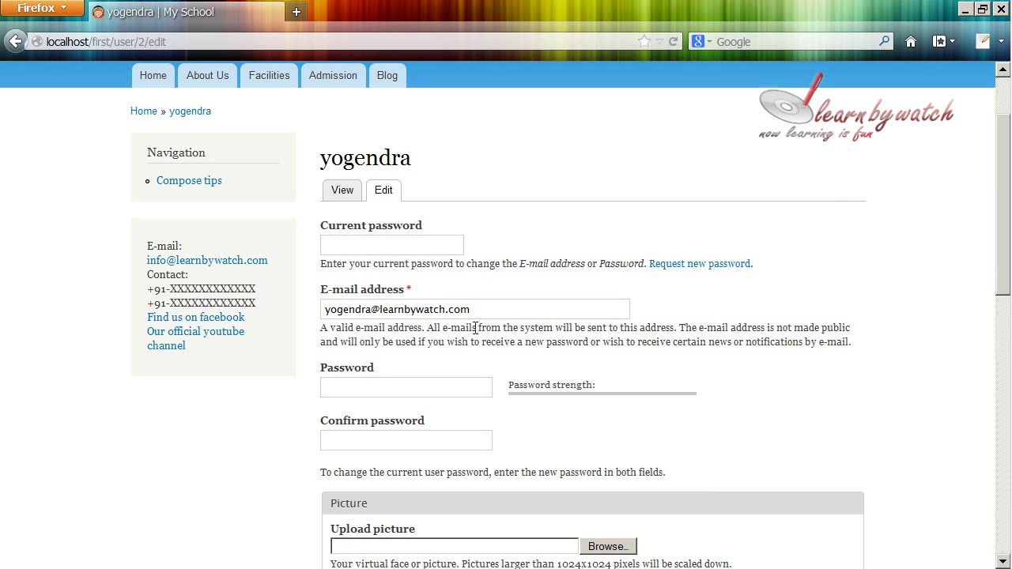
pyautogui.moveTo(337, 264); pyautogui.dragTo(605, 265)
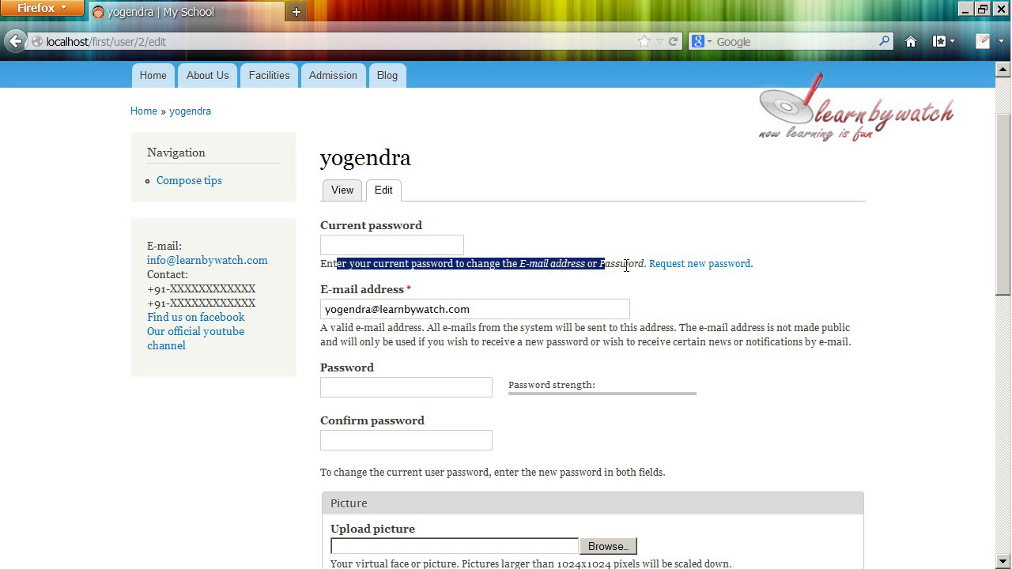
pyautogui.click(561, 266)
pyautogui.scroll(-2, 383, 307)
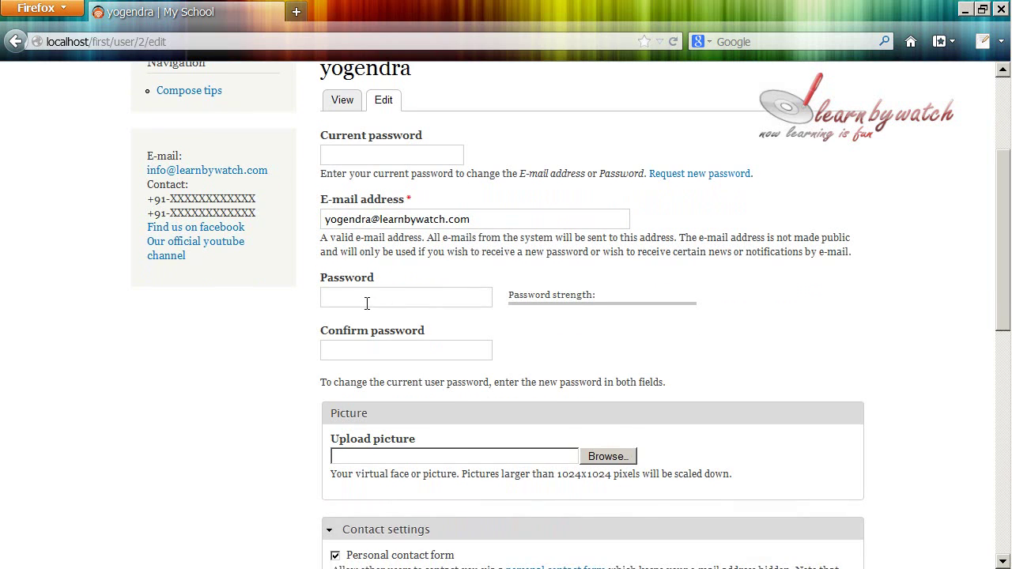
pyautogui.click(366, 304)
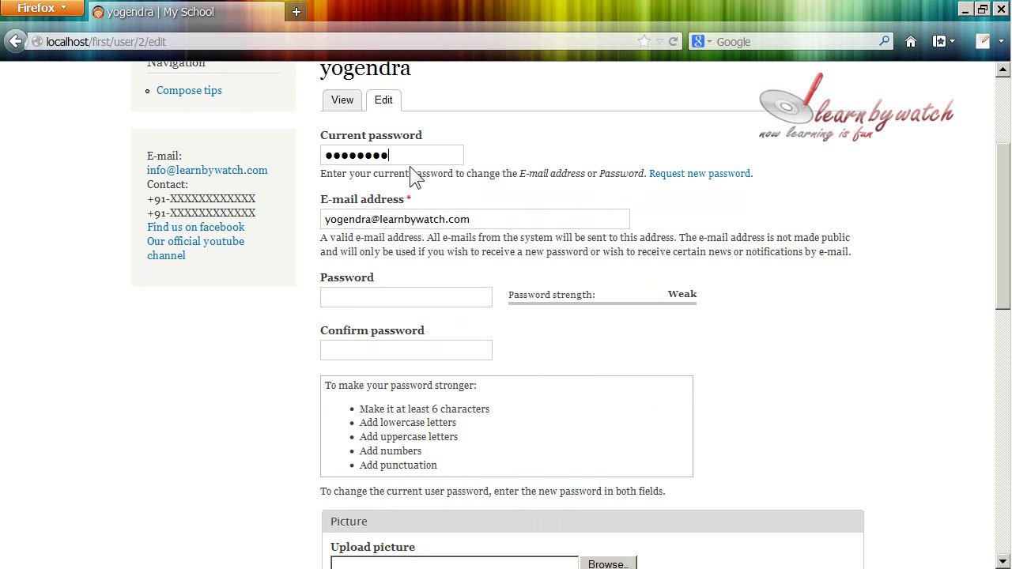
pyautogui.press('BackSpace')
pyautogui.press('BackSpace')
pyautogui.press('BackSpace')
pyautogui.press('BackSpace')
pyautogui.press('BackSpace')
pyautogui.press('BackSpace')
pyautogui.press('BackSpace')
pyautogui.press('BackSpace')
# Step: Type the new strong password in Password and Confirm password, then save the account
pyautogui.click(440, 298)
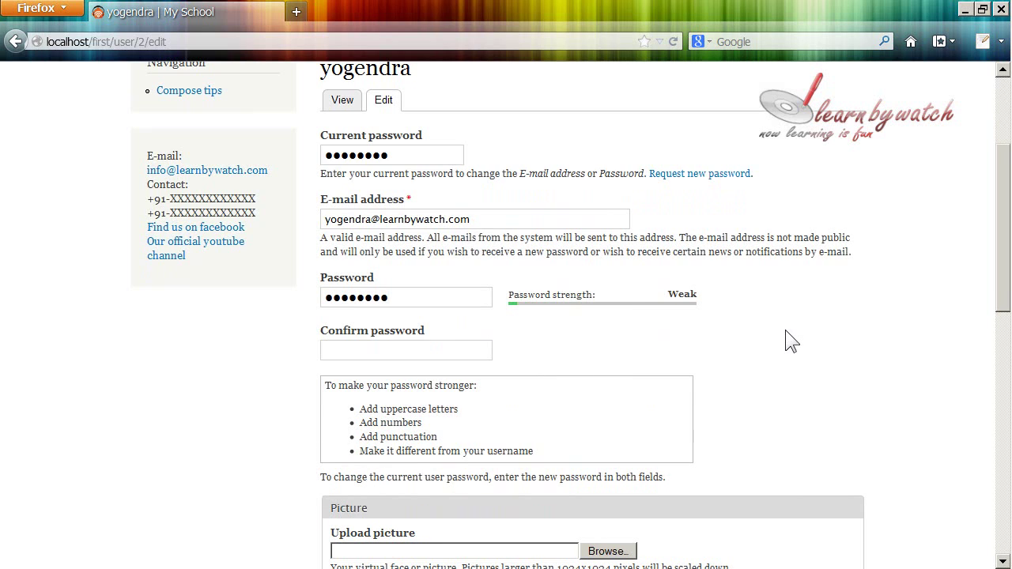
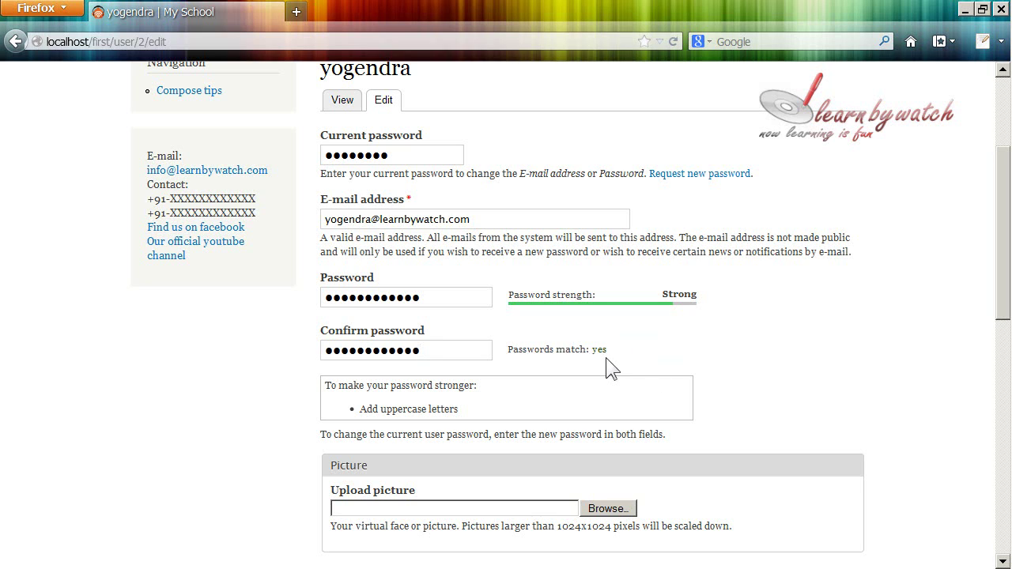
pyautogui.scroll(-4, 510, 381)
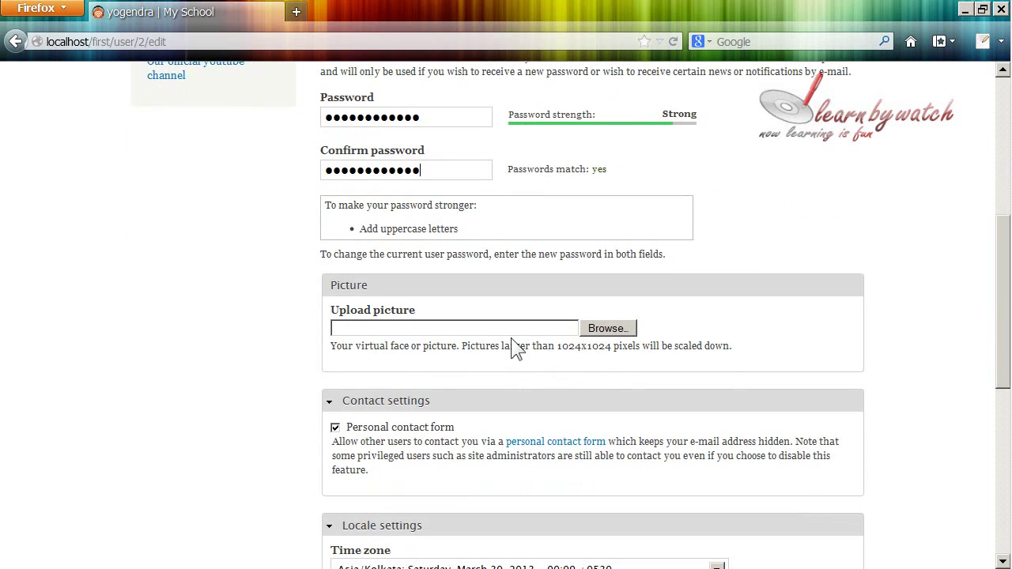
pyautogui.scroll(-2, 510, 340)
pyautogui.scroll(-2, 411, 304)
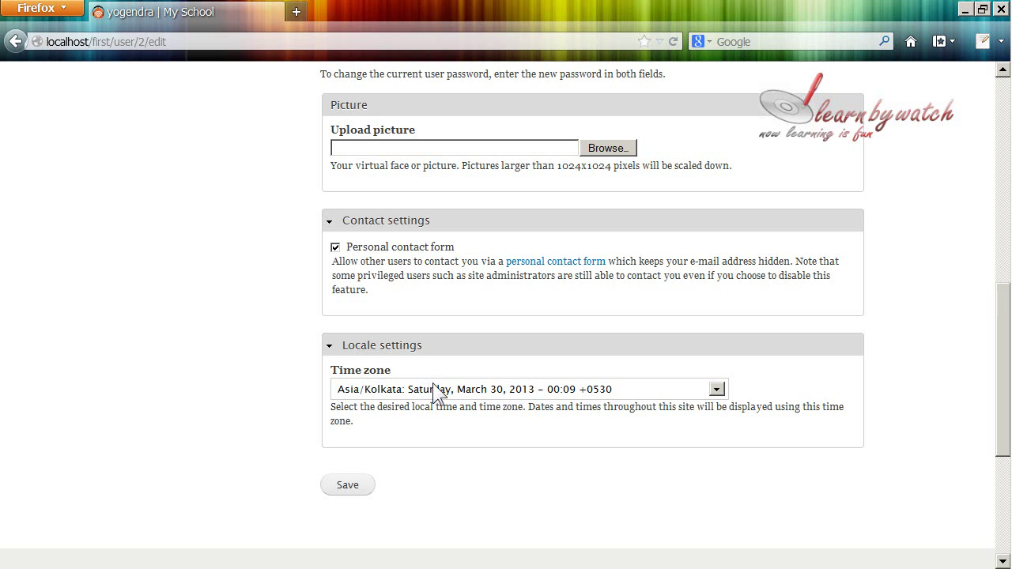
pyautogui.scroll(8, 433, 389)
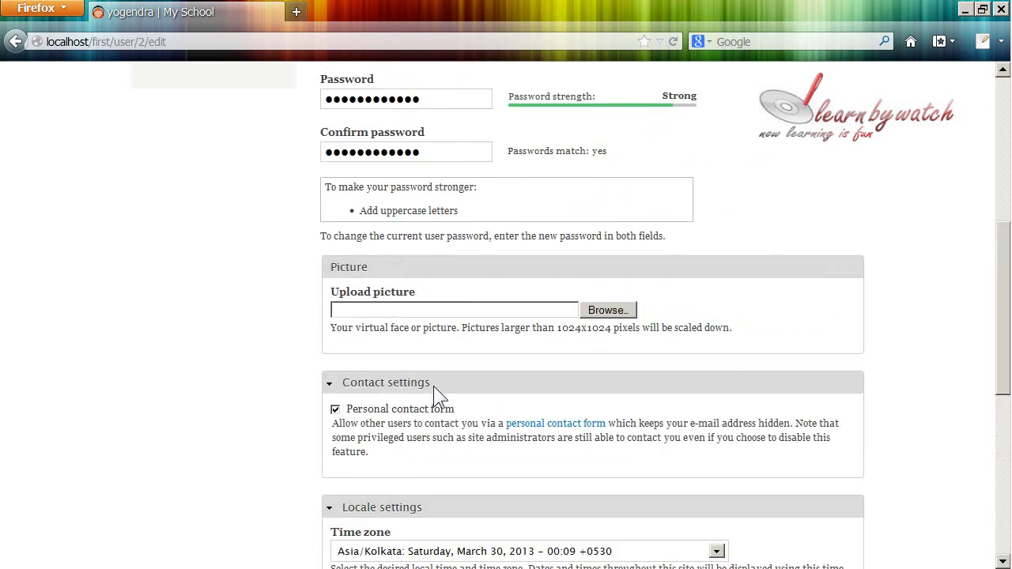
pyautogui.scroll(-10, 415, 372)
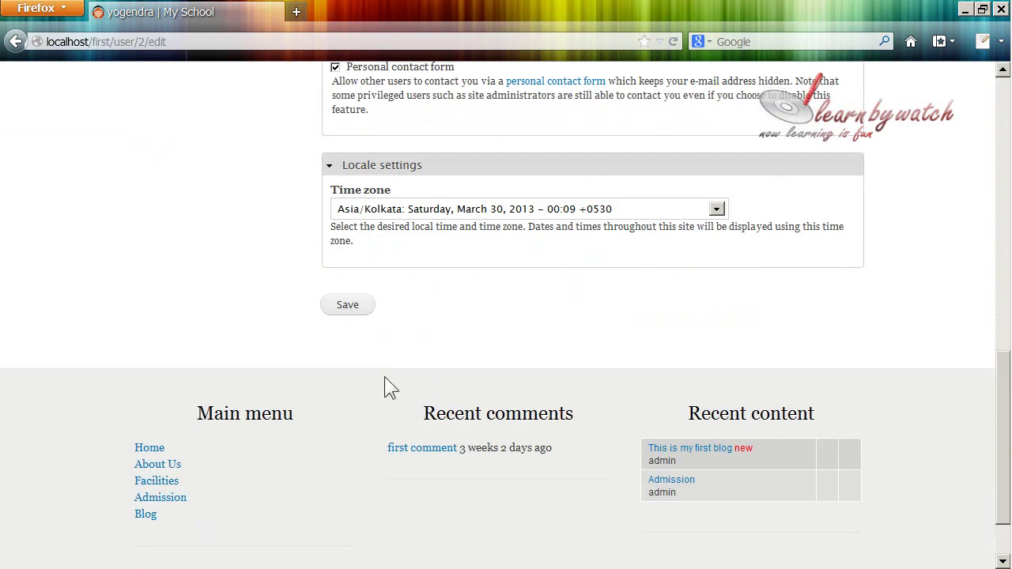
pyautogui.click(350, 306)
pyautogui.scroll(10, 477, 335)
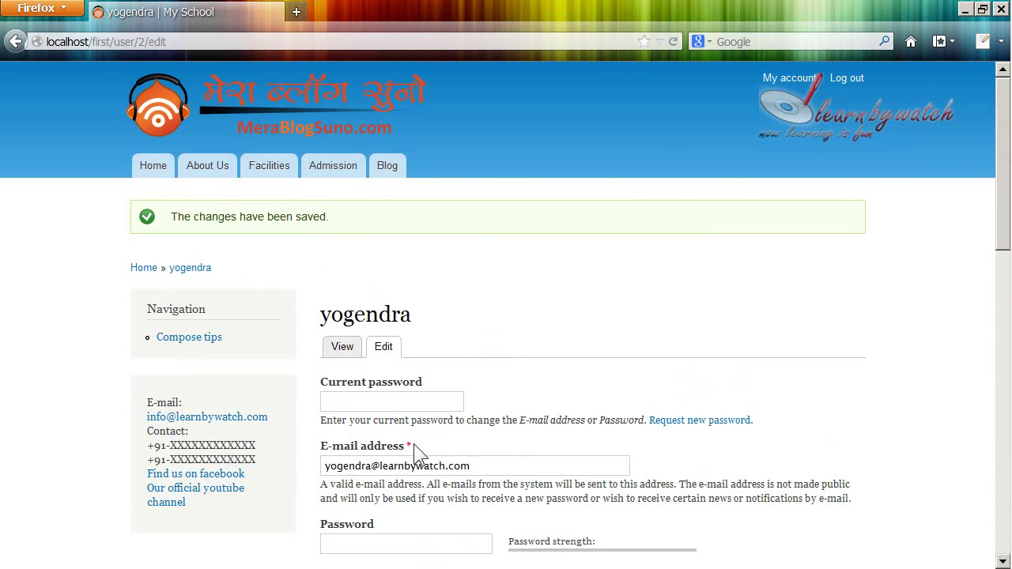
pyautogui.scroll(-3, 412, 435)
pyautogui.scroll(1, 469, 419)
pyautogui.scroll(2, 468, 410)
# Step: Return to the home page via the site logo and log out of the account
pyautogui.click(330, 106)
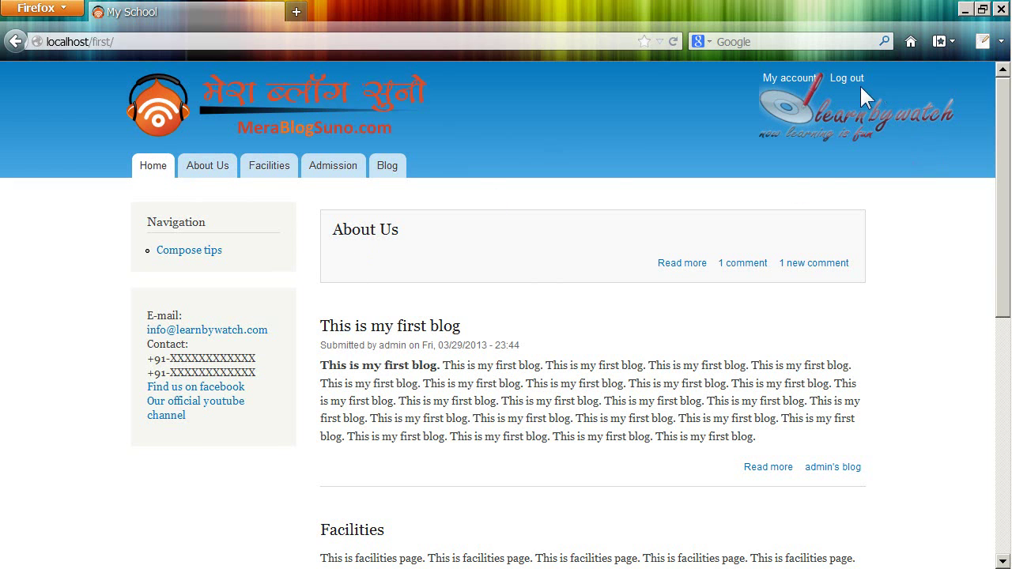
pyautogui.scroll(-1, 401, 221)
pyautogui.scroll(-5, 401, 229)
pyautogui.scroll(6, 403, 245)
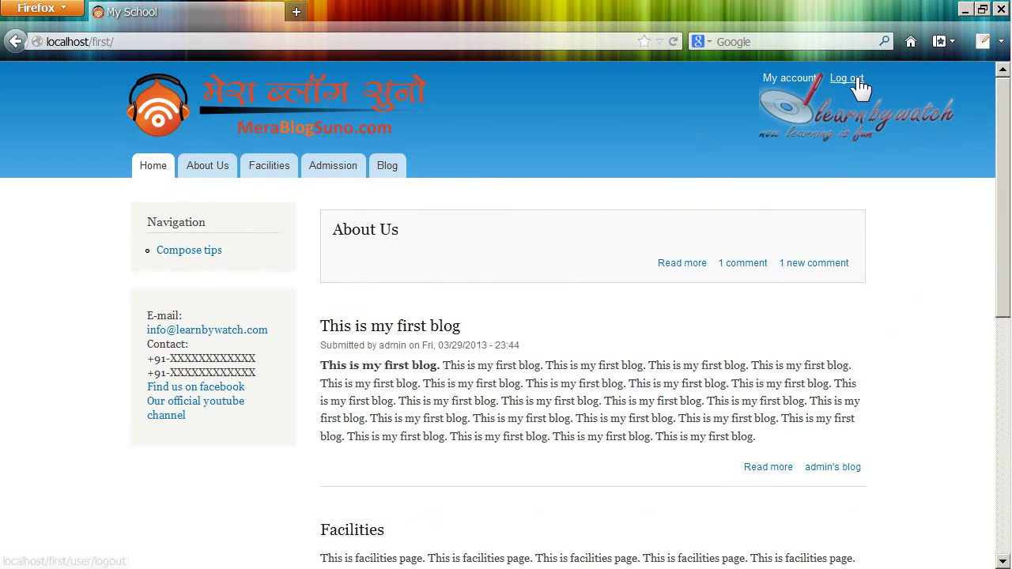
pyautogui.click(848, 78)
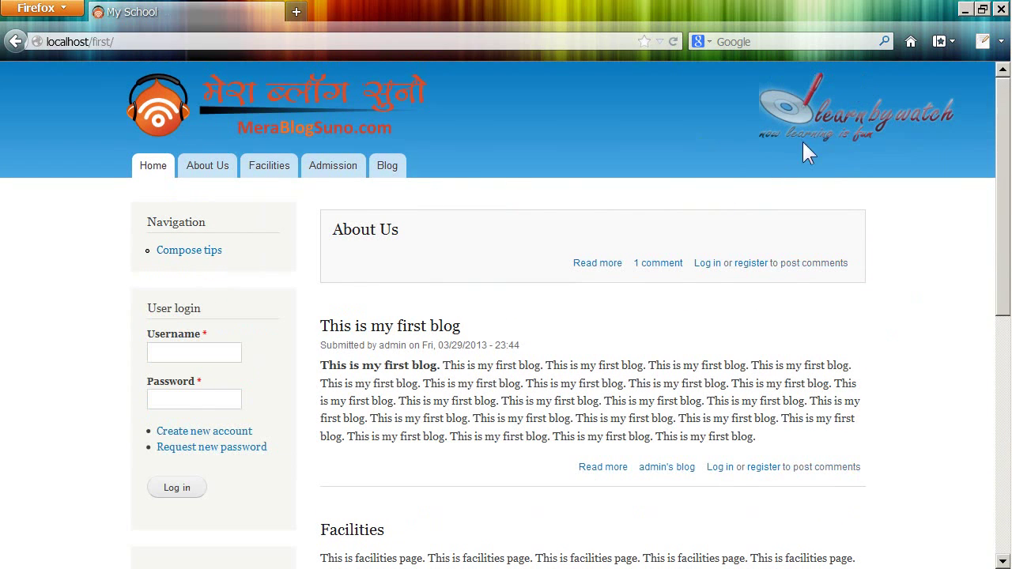